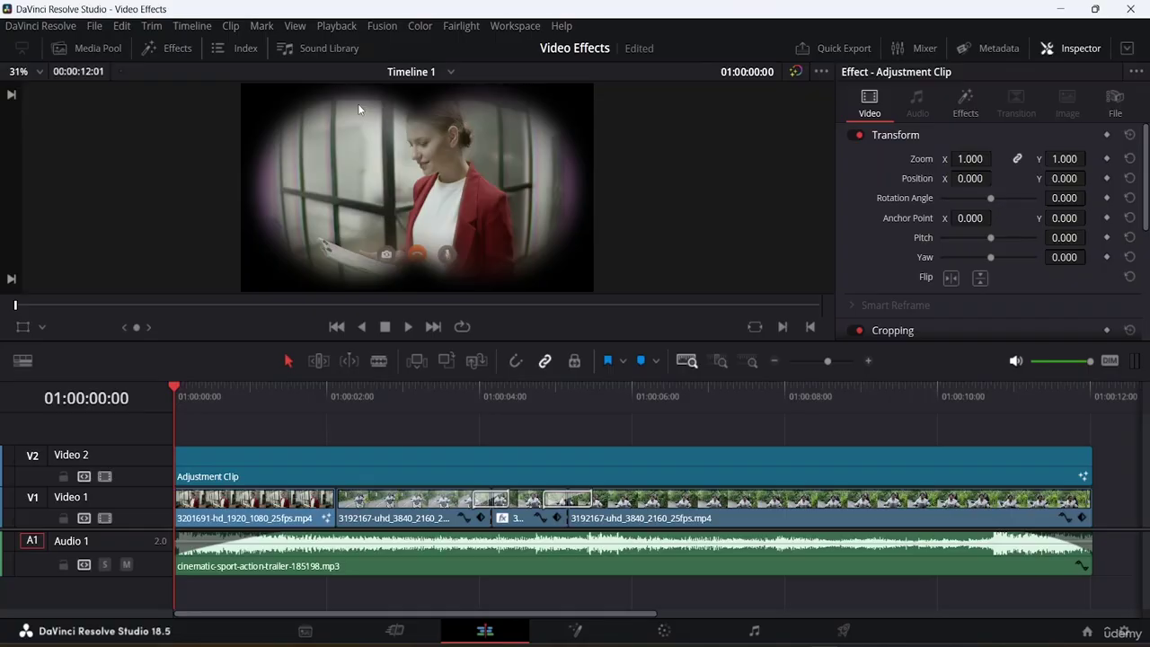
left_click(95, 27)
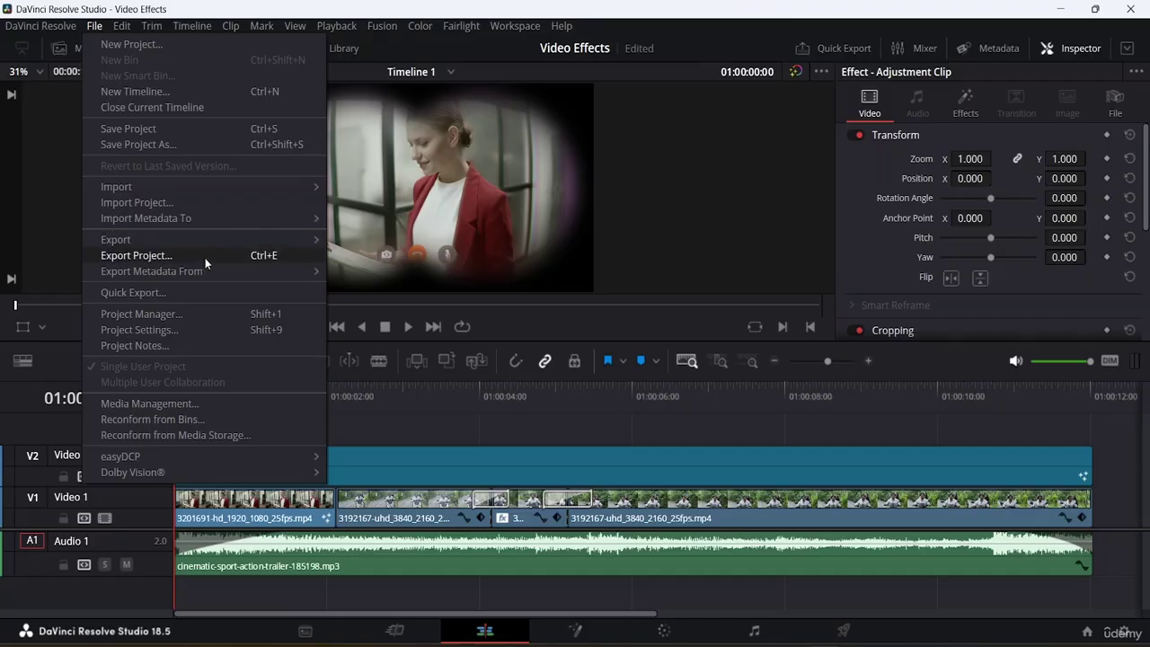
mouse_move(199, 245)
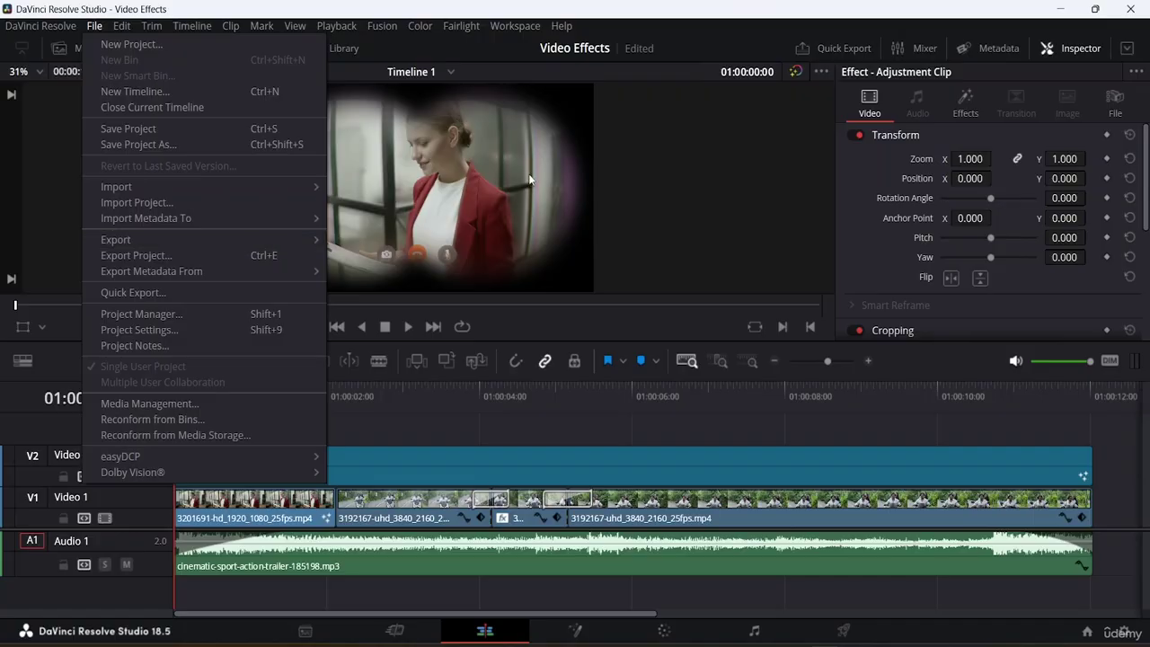
left_click(622, 155)
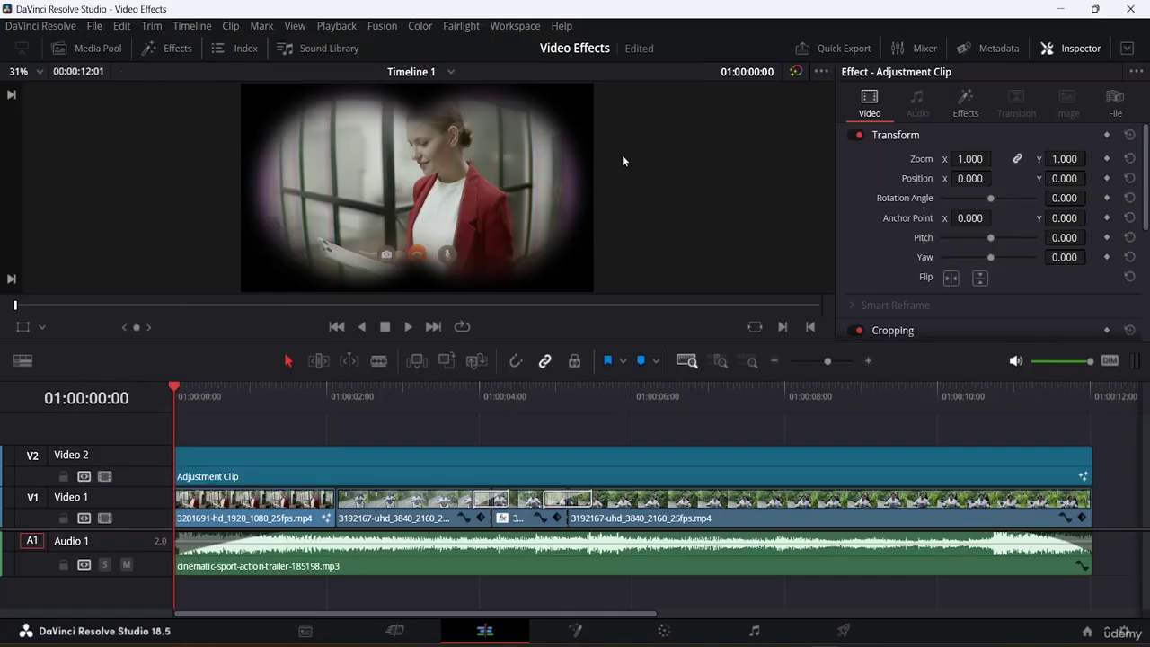
Open the Deliver page and look through the render presets, including the resolution options of the YouTube preset
left_click(833, 637)
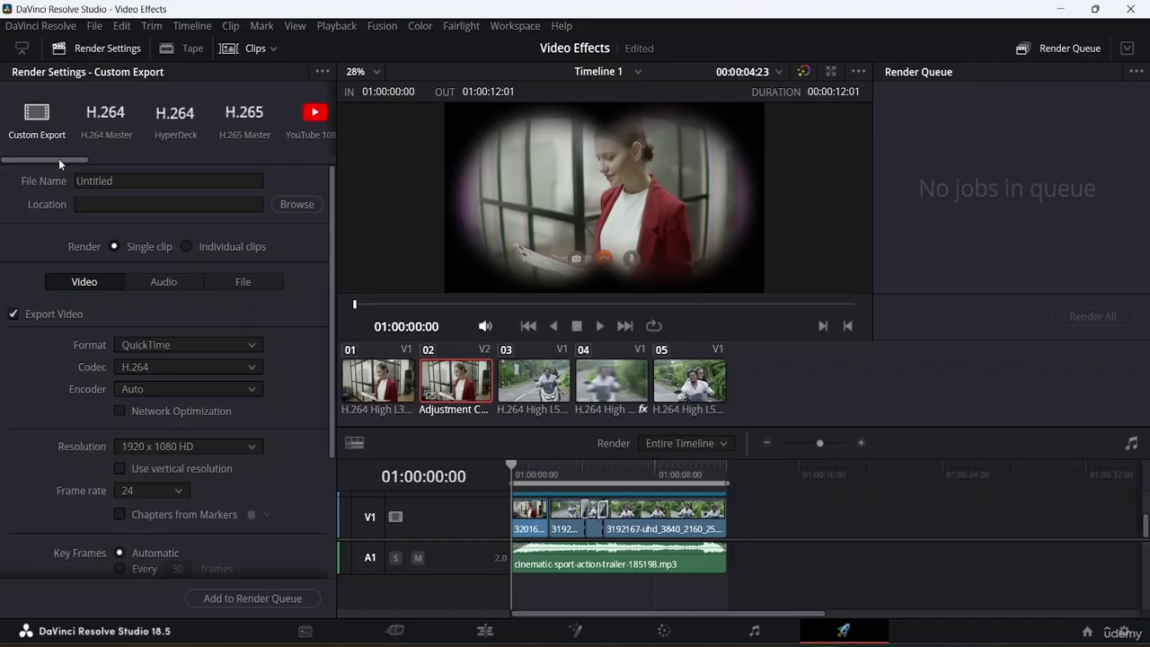
left_click_drag(58, 158, 97, 154)
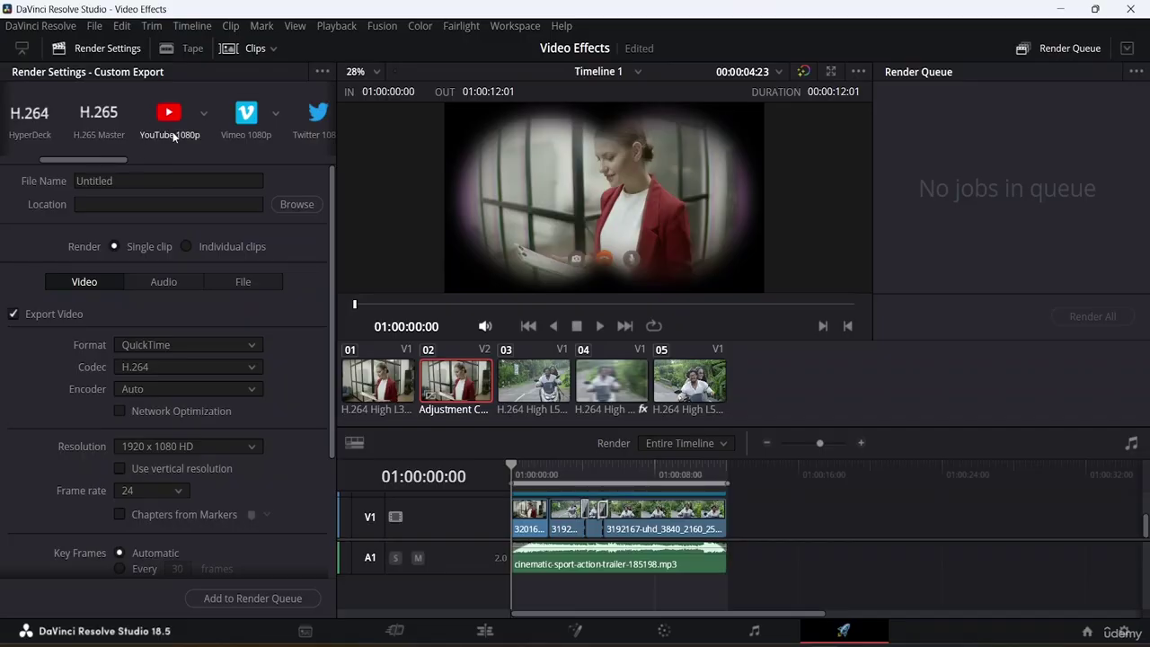
left_click(205, 113)
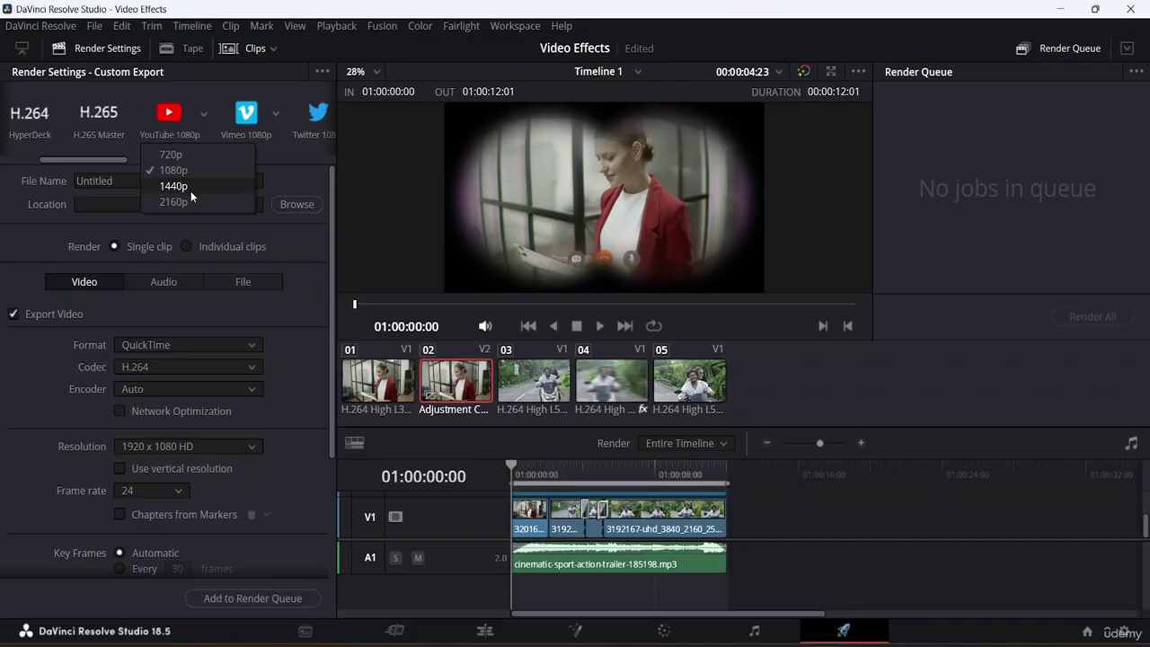
left_click(205, 94)
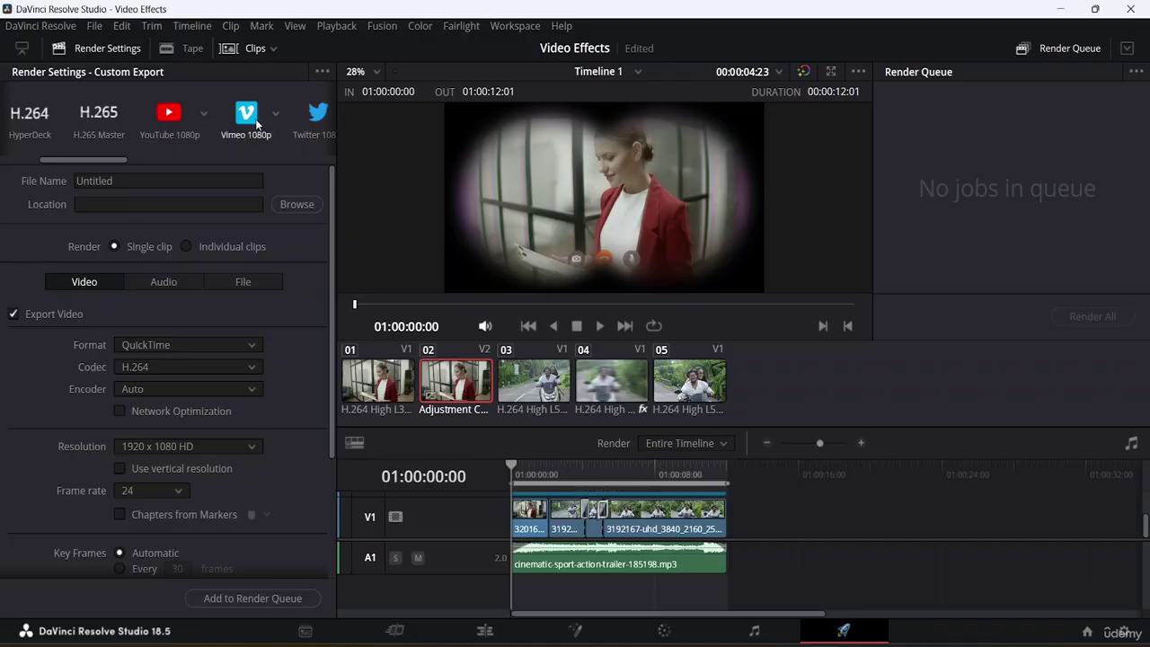
left_click_drag(103, 159, 290, 159)
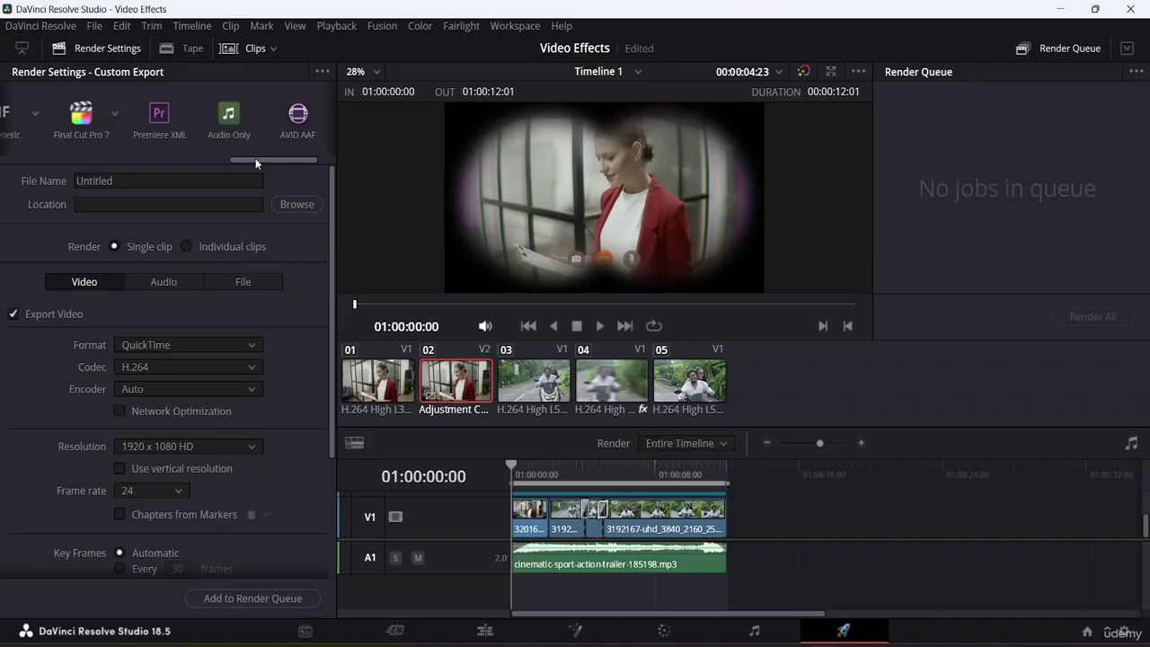
left_click_drag(255, 158, 54, 160)
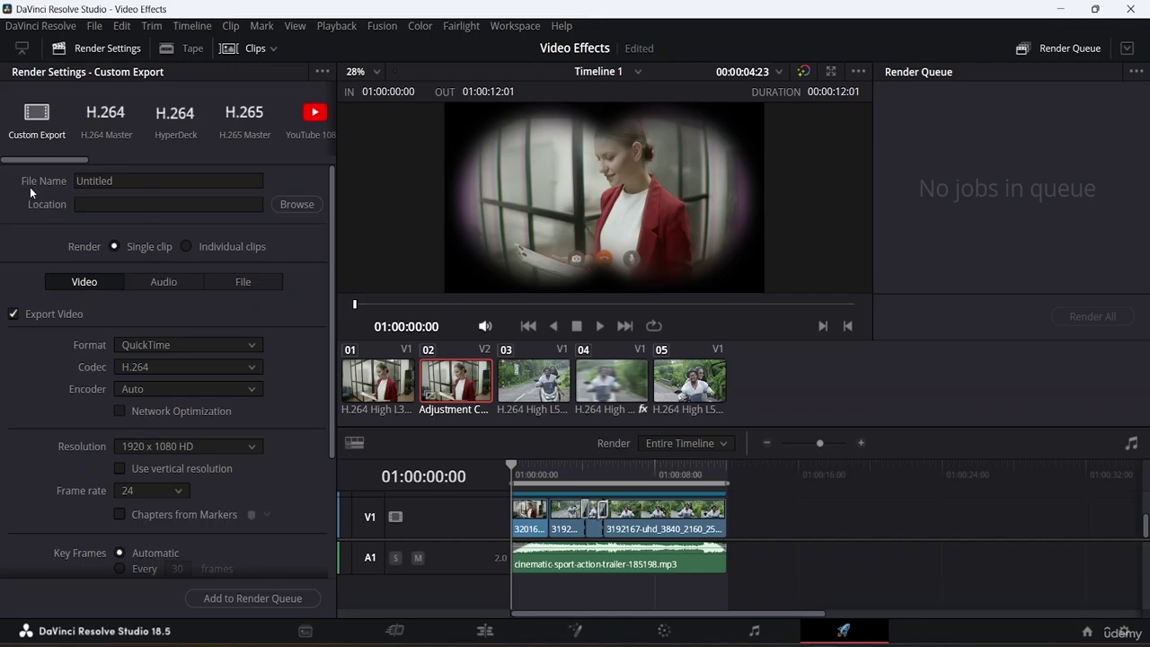
Set the file name of the custom export to "Video Effects"
scroll(186, 292, "down", 3)
scroll(186, 292, "up", 3)
left_click(143, 183)
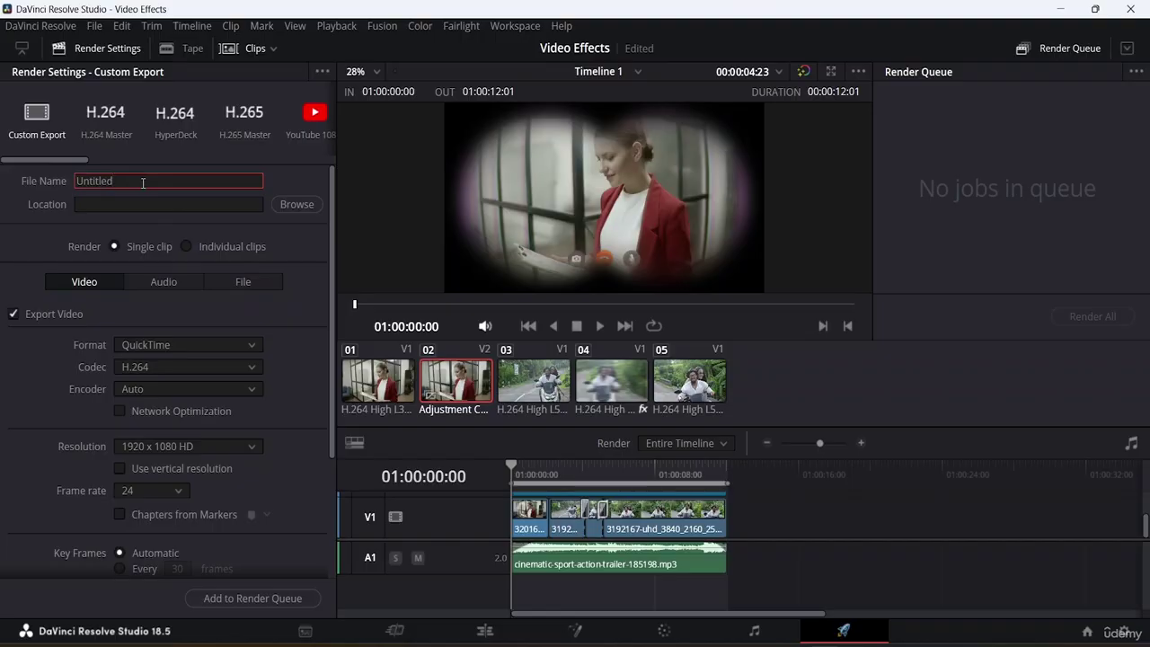
key("BackSpace")
key("BackSpace")
key("BackSpace")
key("BackSpace")
key("BackSpace")
key("BackSpace")
key("BackSpace")
key("BackSpace")
type("Video Effects")
Set the export location to the "Da Vinci Resolve Resource File" folder on New Volume (E:)
left_click(295, 205)
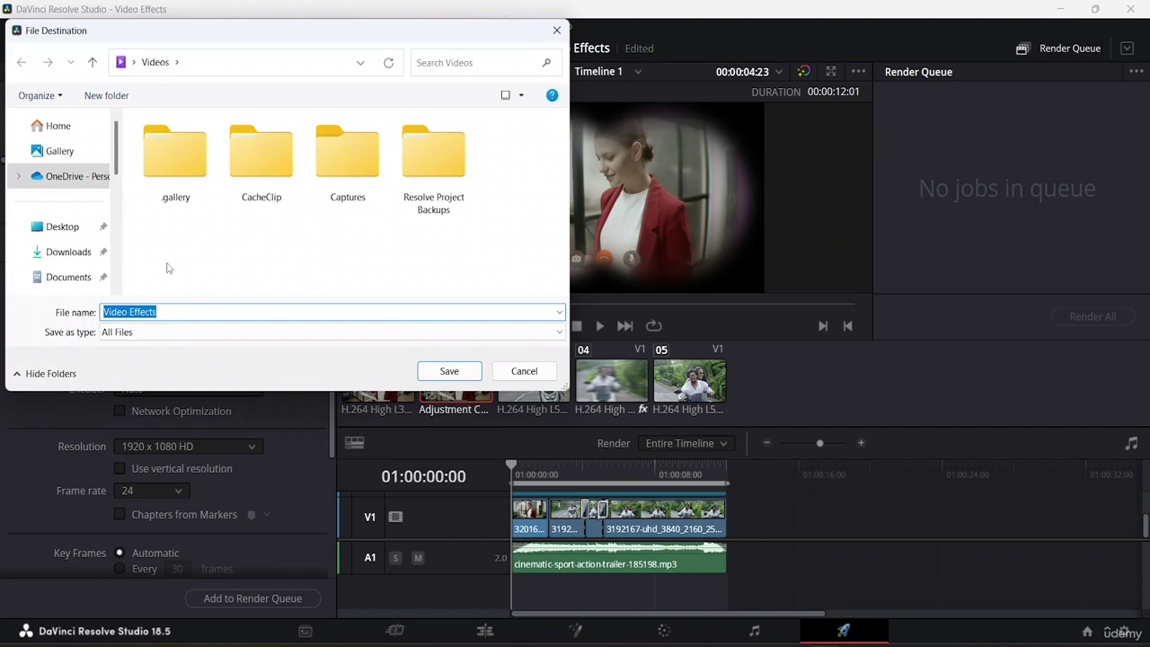
left_click(63, 232)
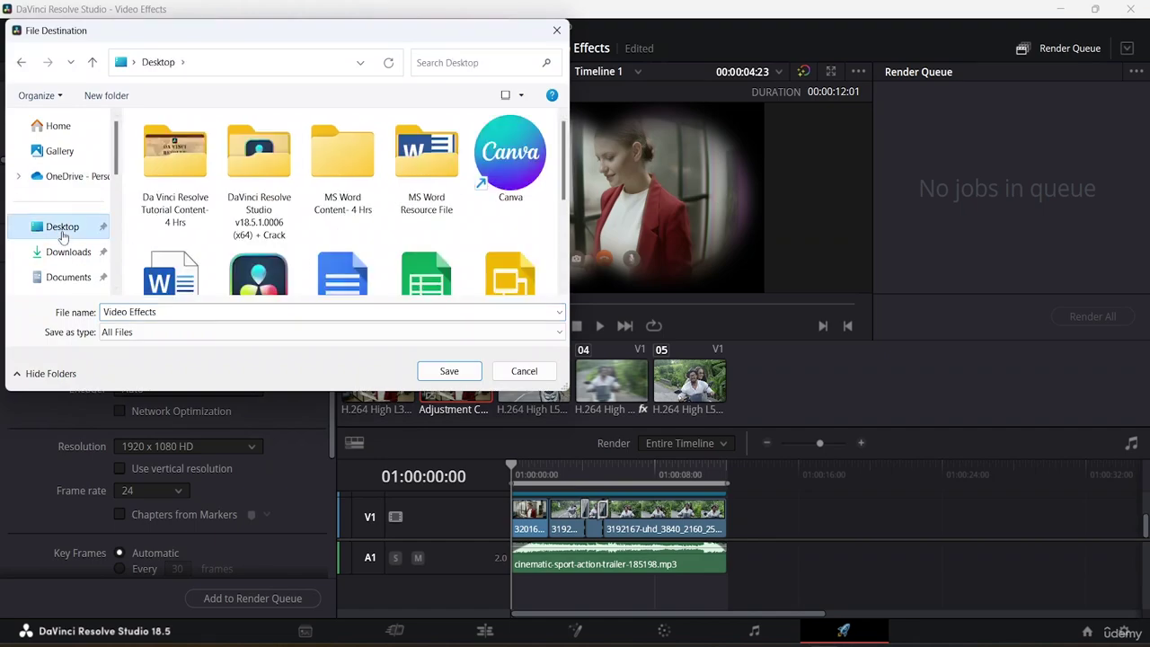
scroll(67, 238, "down", 5)
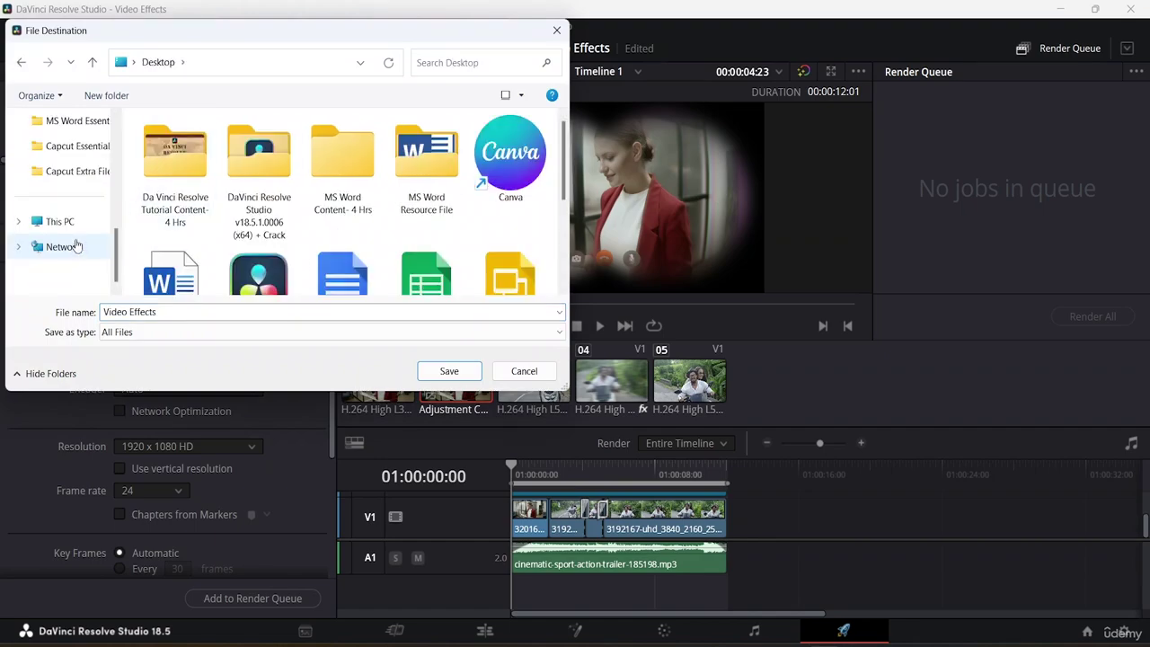
left_click(61, 223)
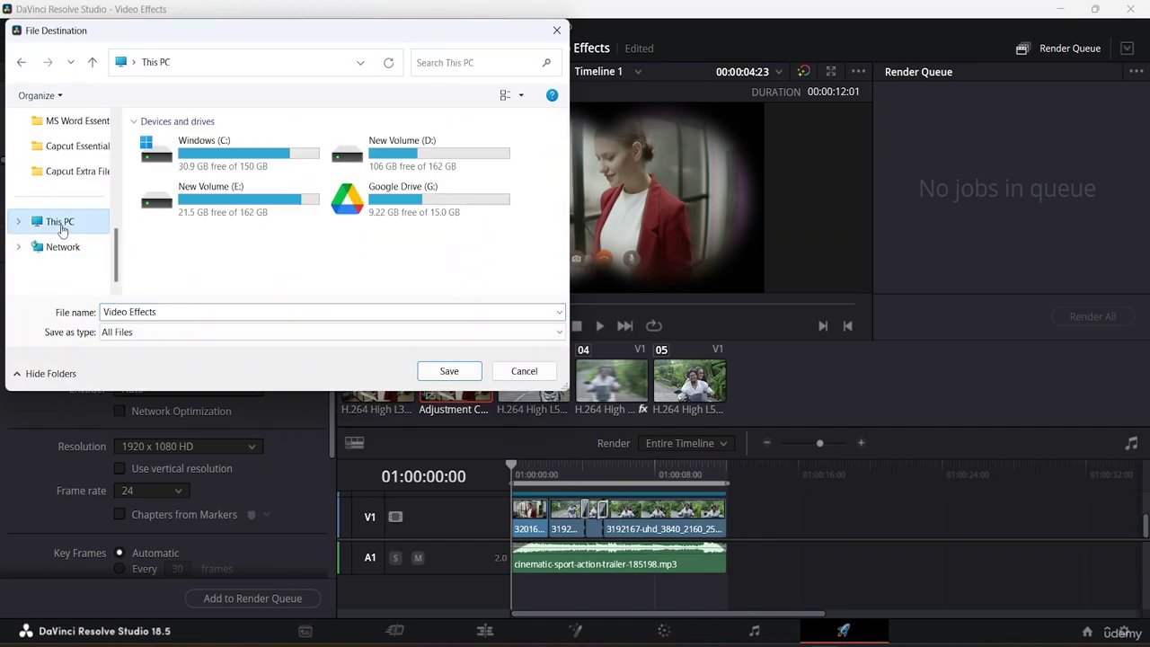
double_click(259, 205)
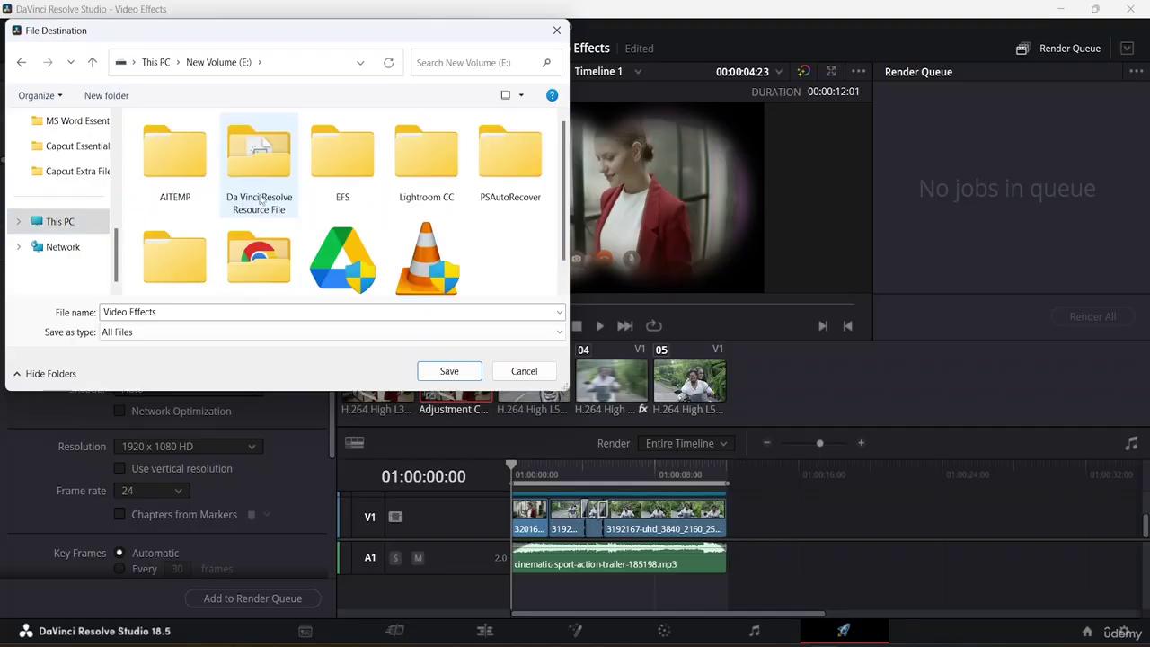
double_click(262, 202)
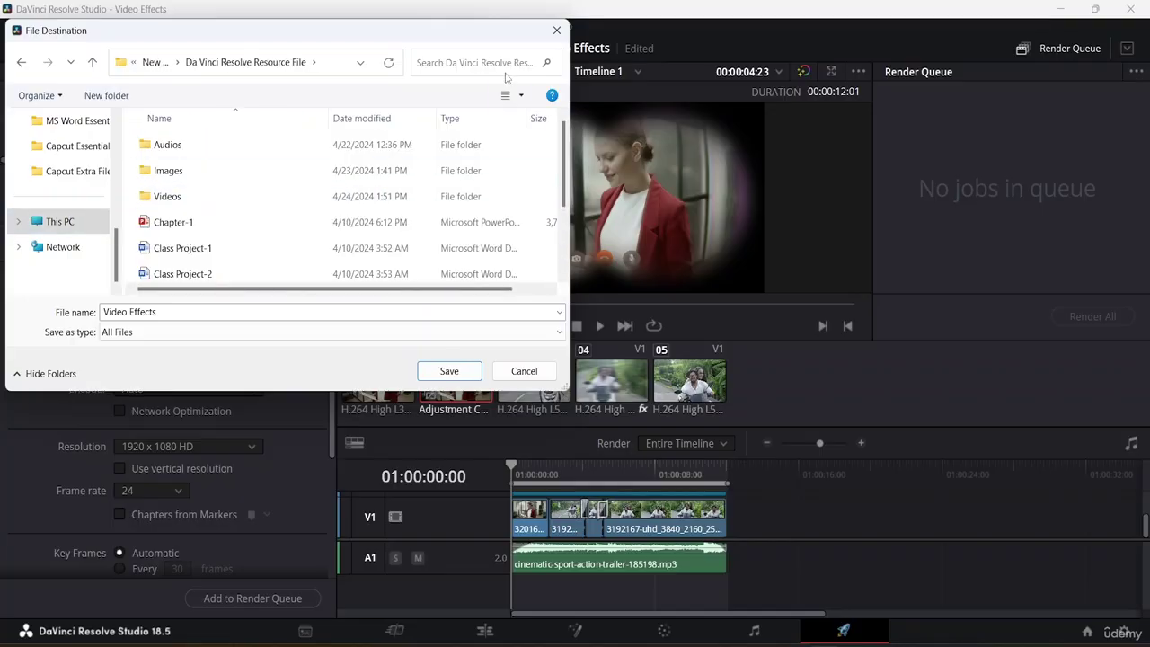
left_click(521, 95)
left_click(550, 47)
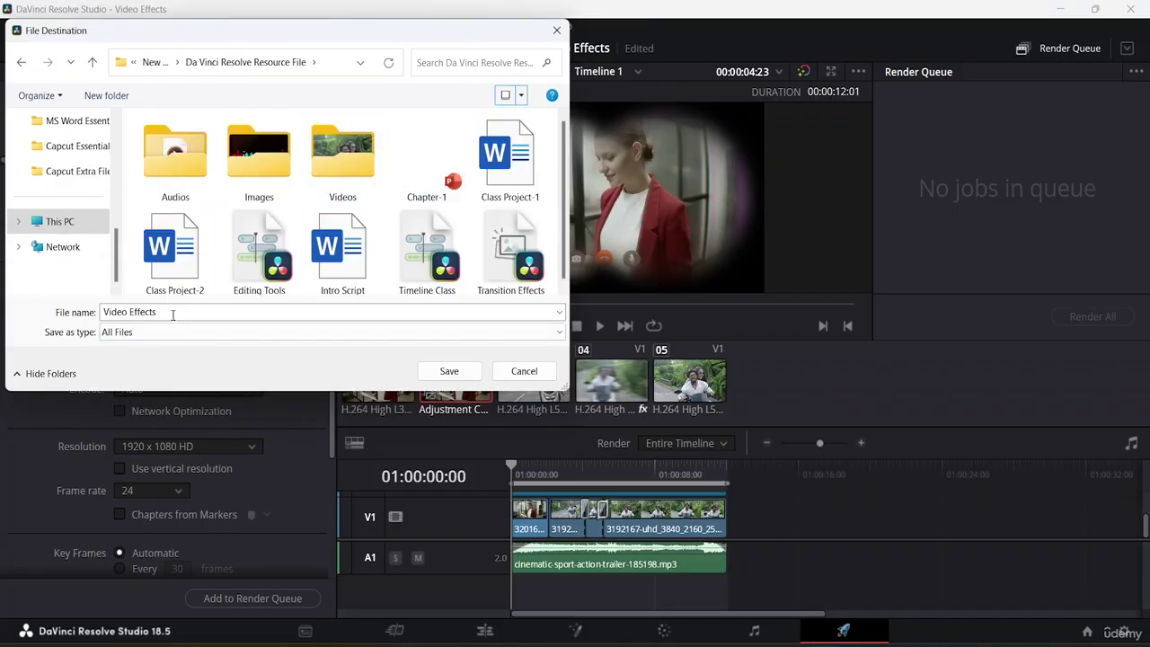
left_click(428, 375)
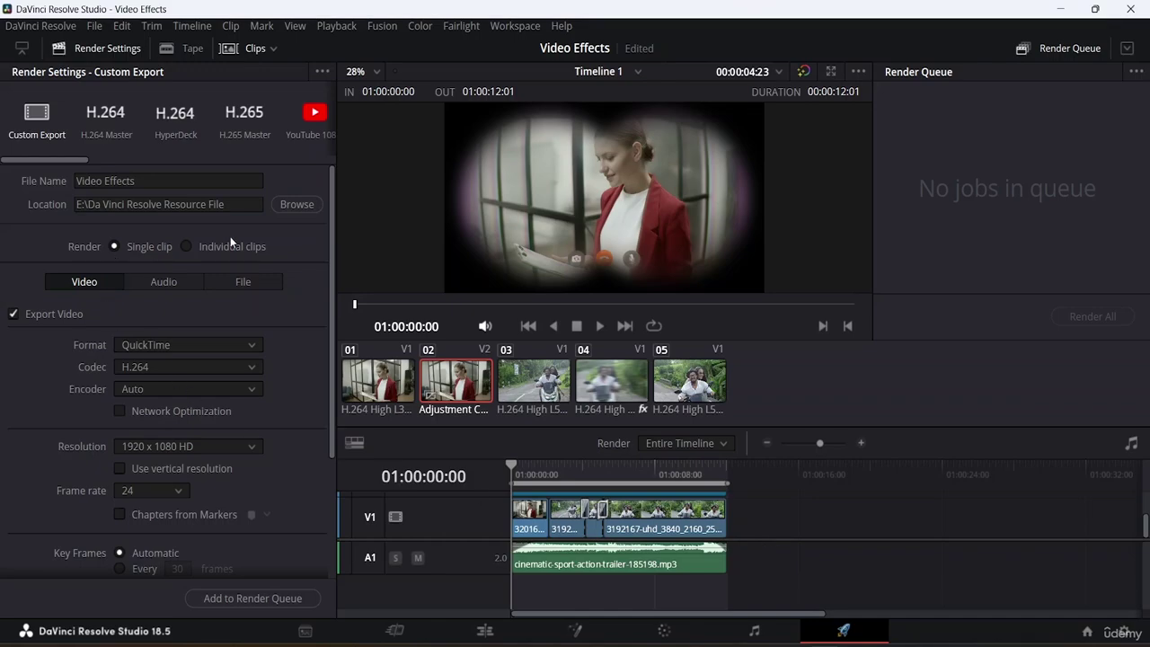
Compare the Individual clips and Single clip render modes, keeping Single clip, and review the audio and file export settings
left_click(185, 246)
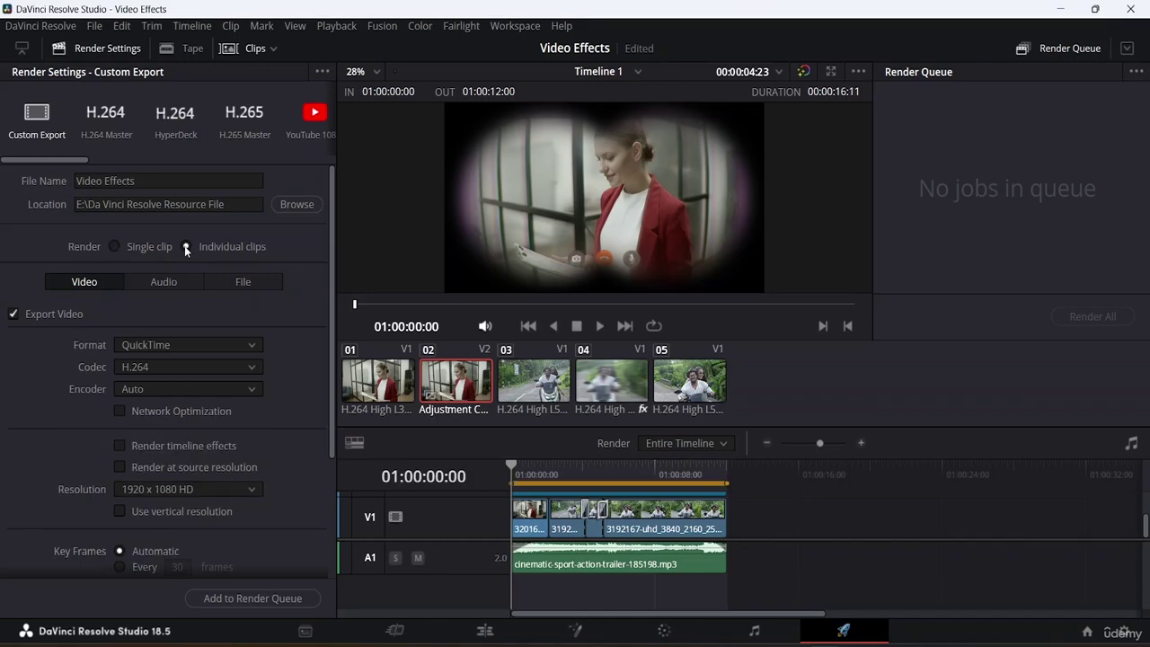
left_click(115, 245)
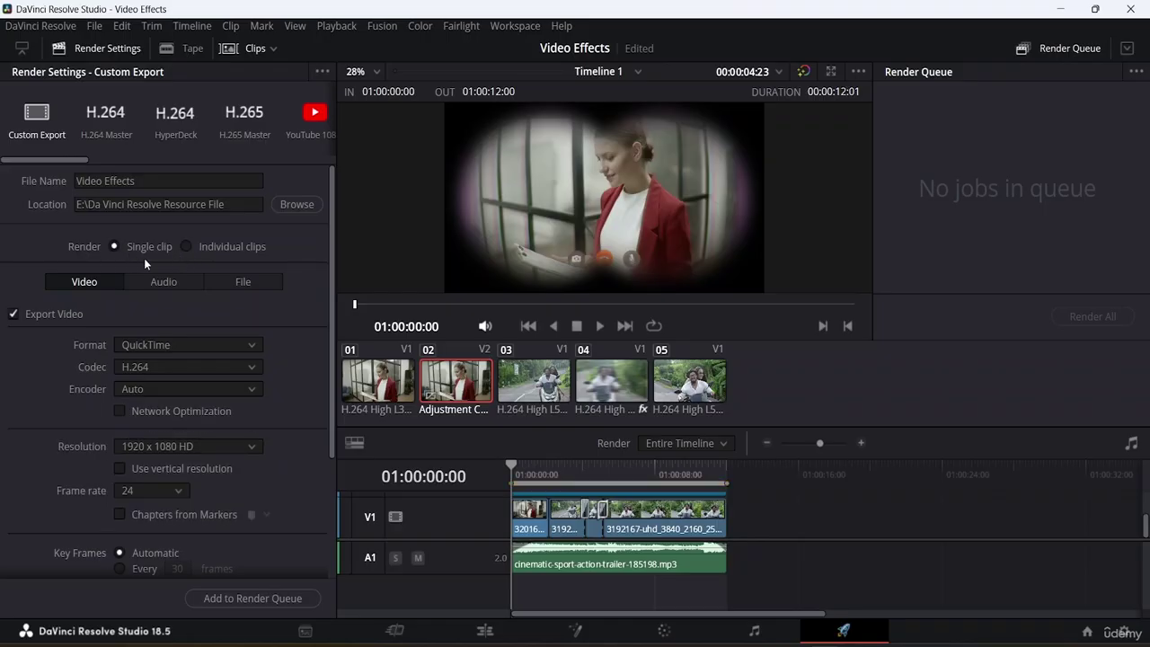
left_click(165, 281)
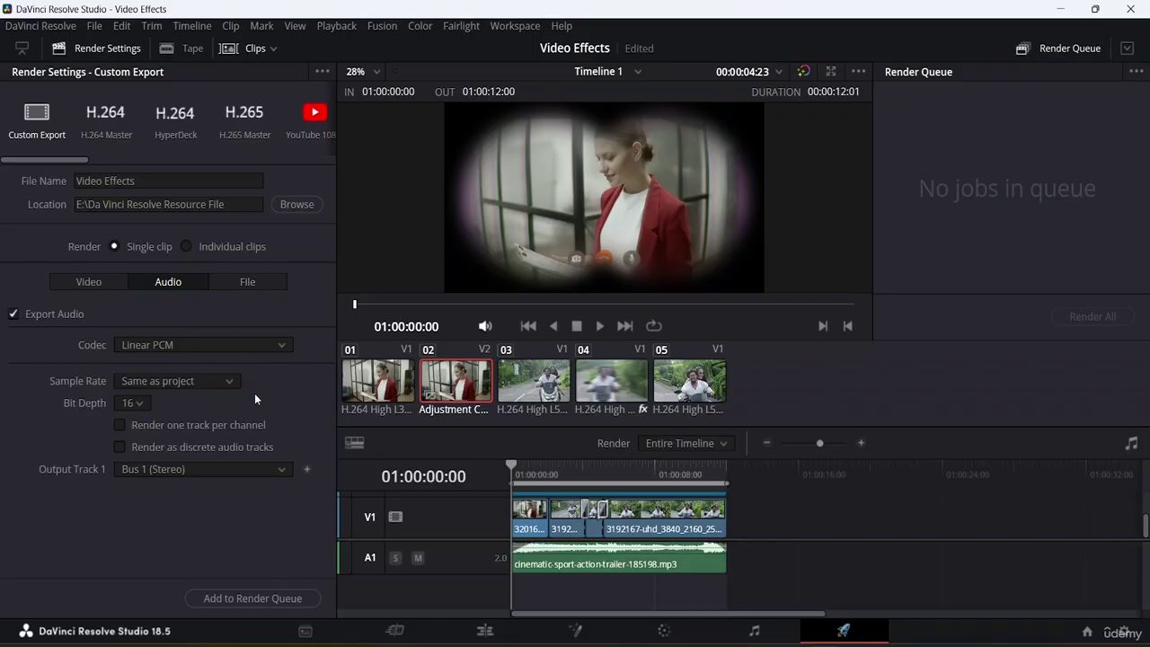
left_click(258, 285)
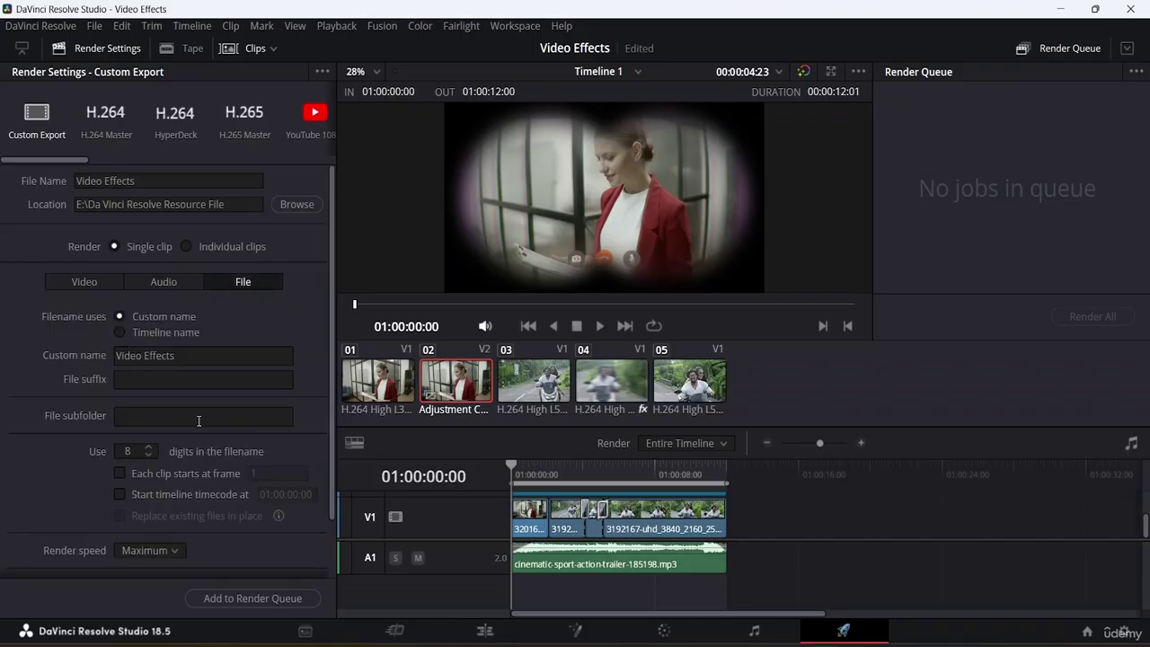
scroll(199, 420, "down", 2)
scroll(199, 421, "up", 1)
scroll(199, 421, "down", 1)
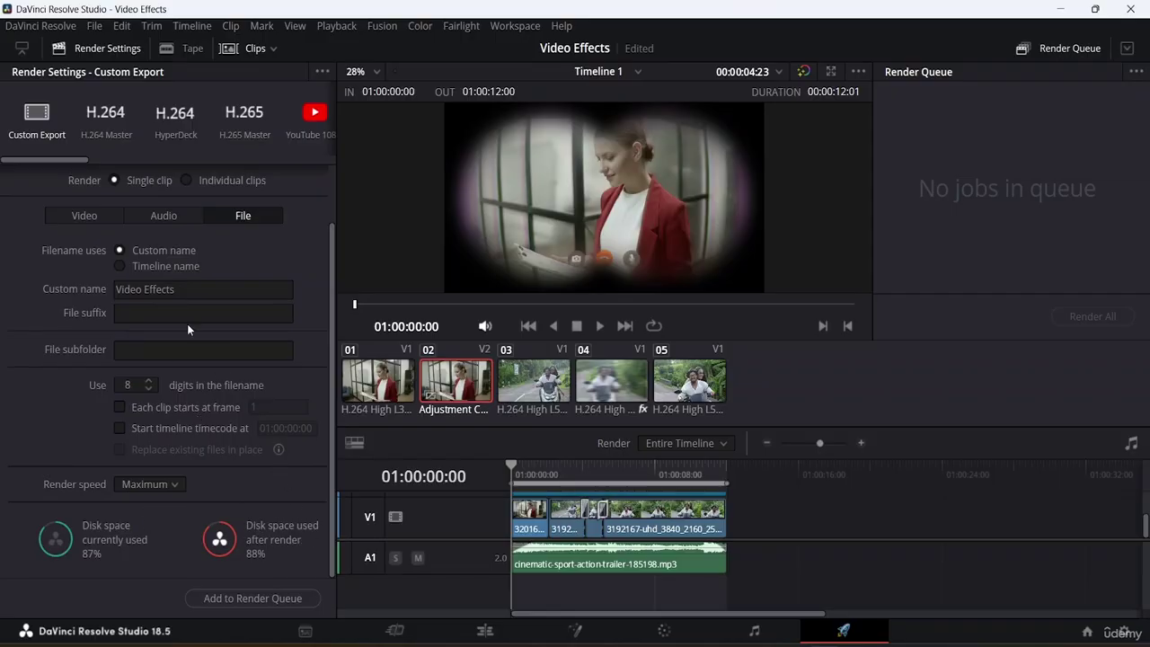
Set the video export format to MP4
left_click(72, 213)
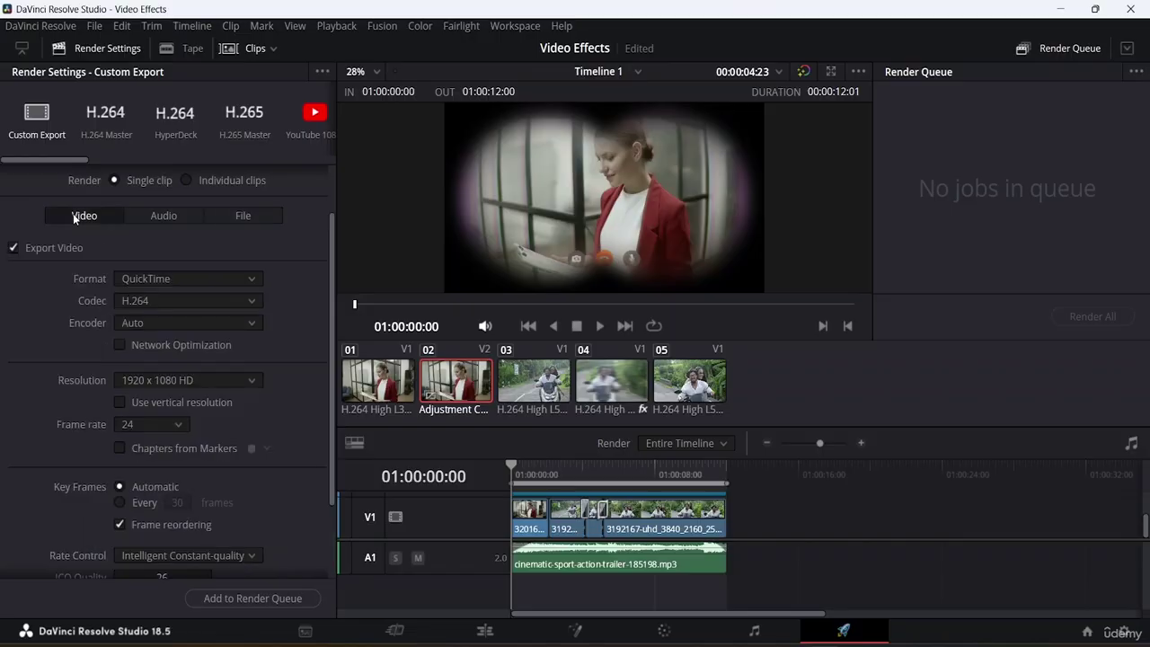
left_click(185, 279)
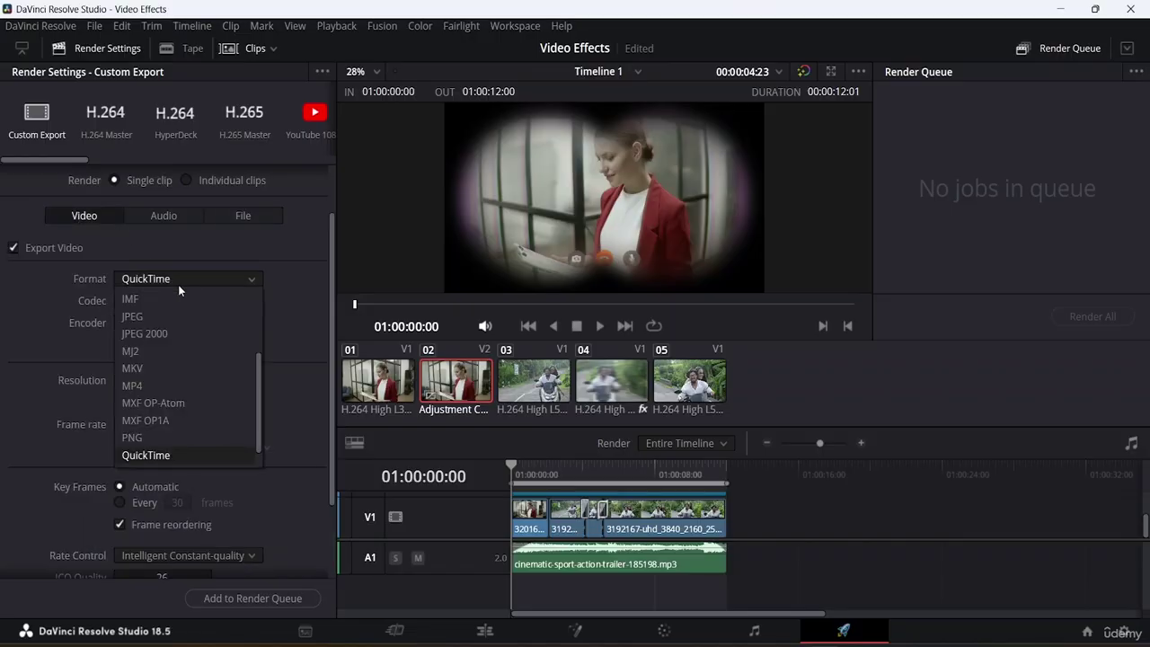
left_click(132, 386)
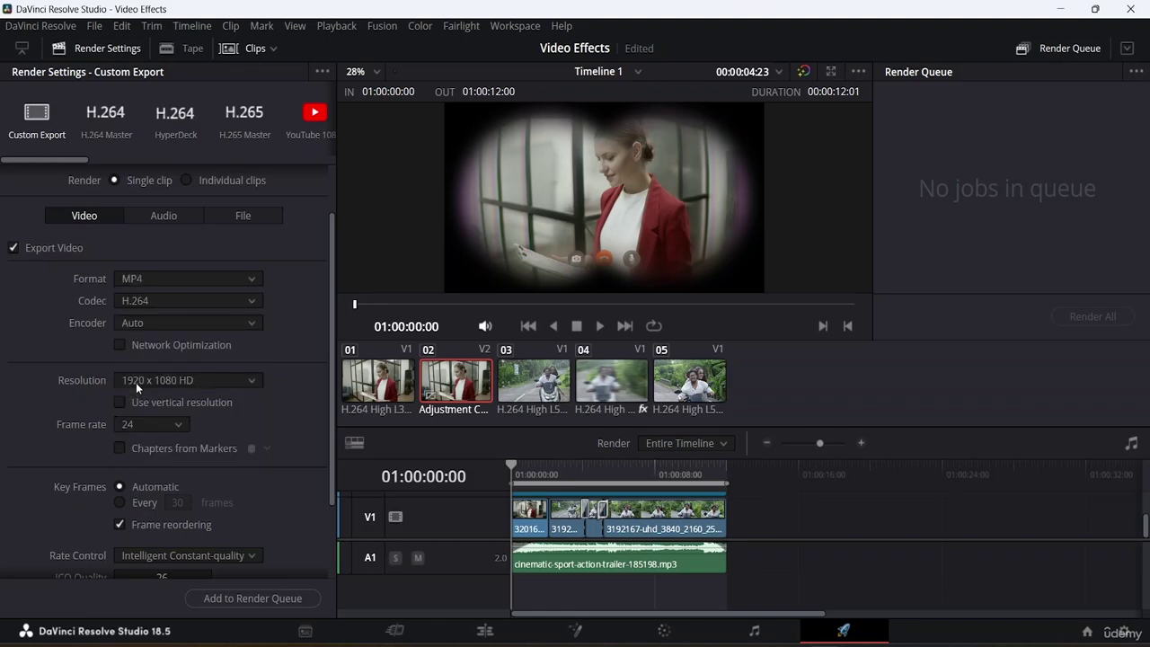
left_click(197, 282)
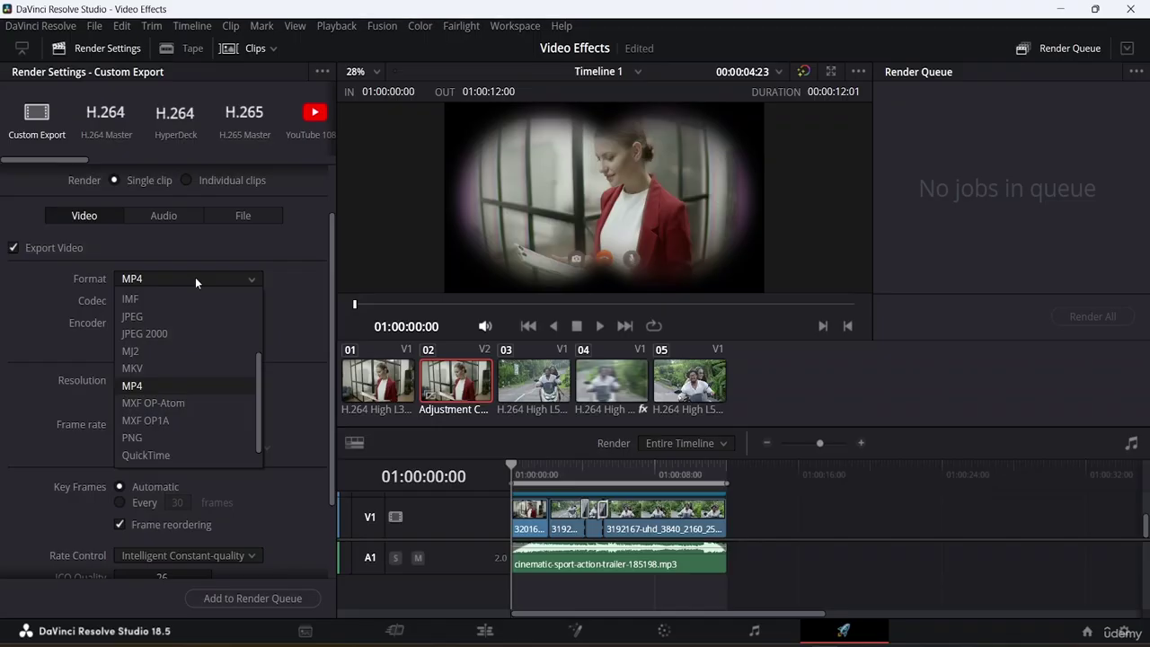
left_click(195, 282)
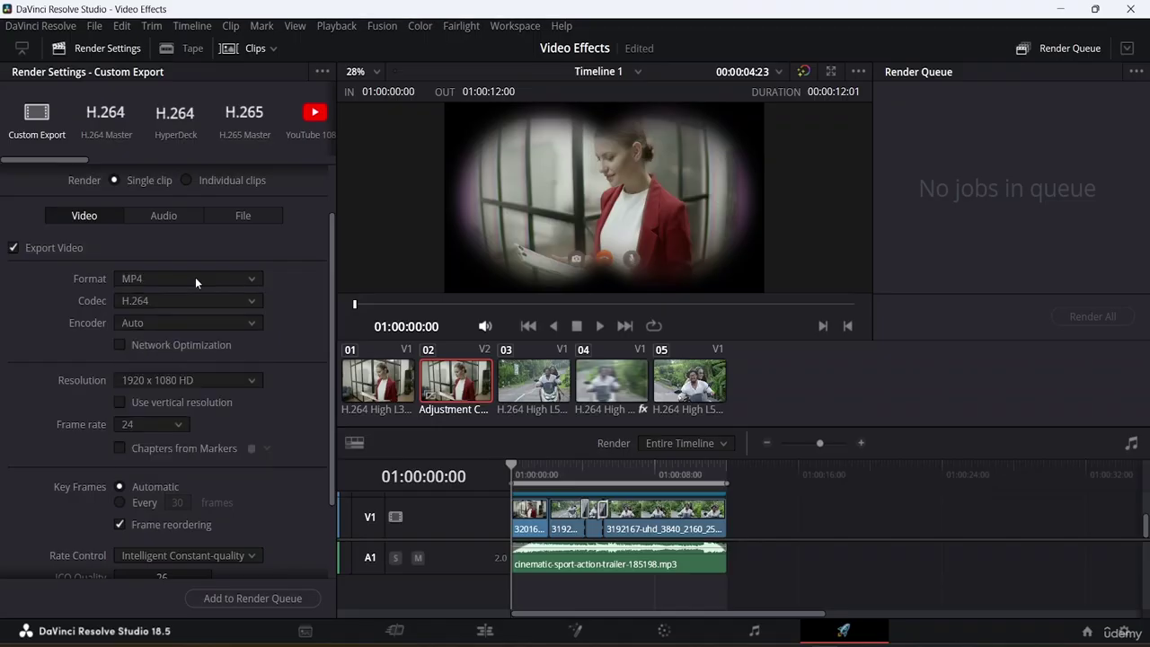
Choose H.264 as the video codec and Auto as the encoder
left_click(185, 302)
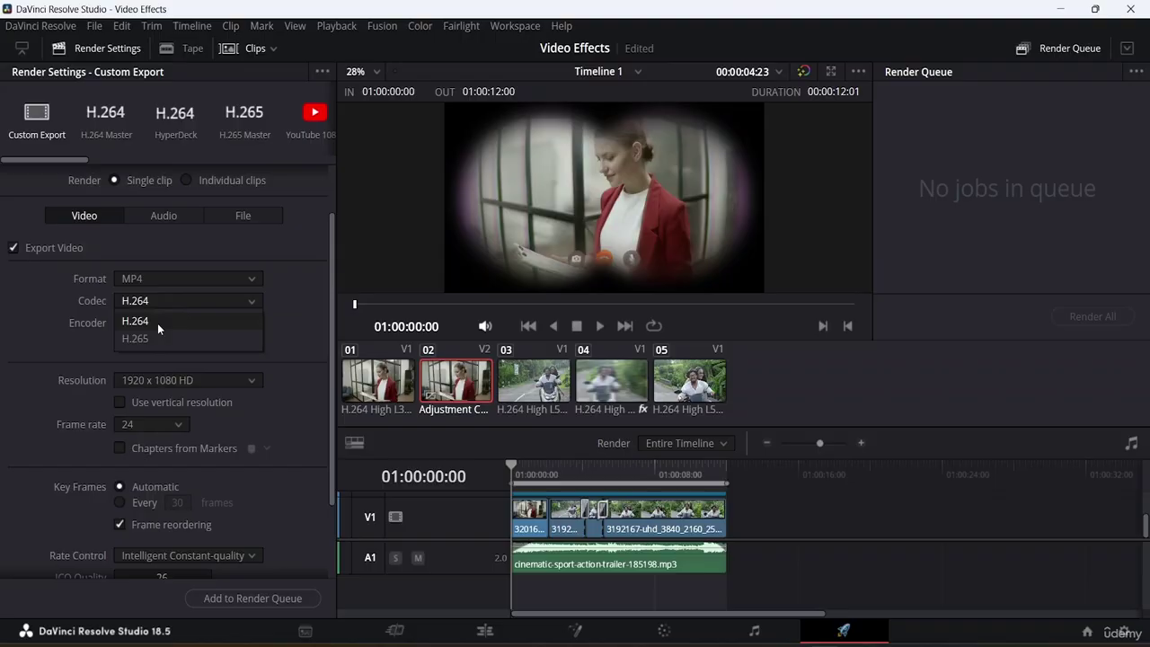
left_click(158, 322)
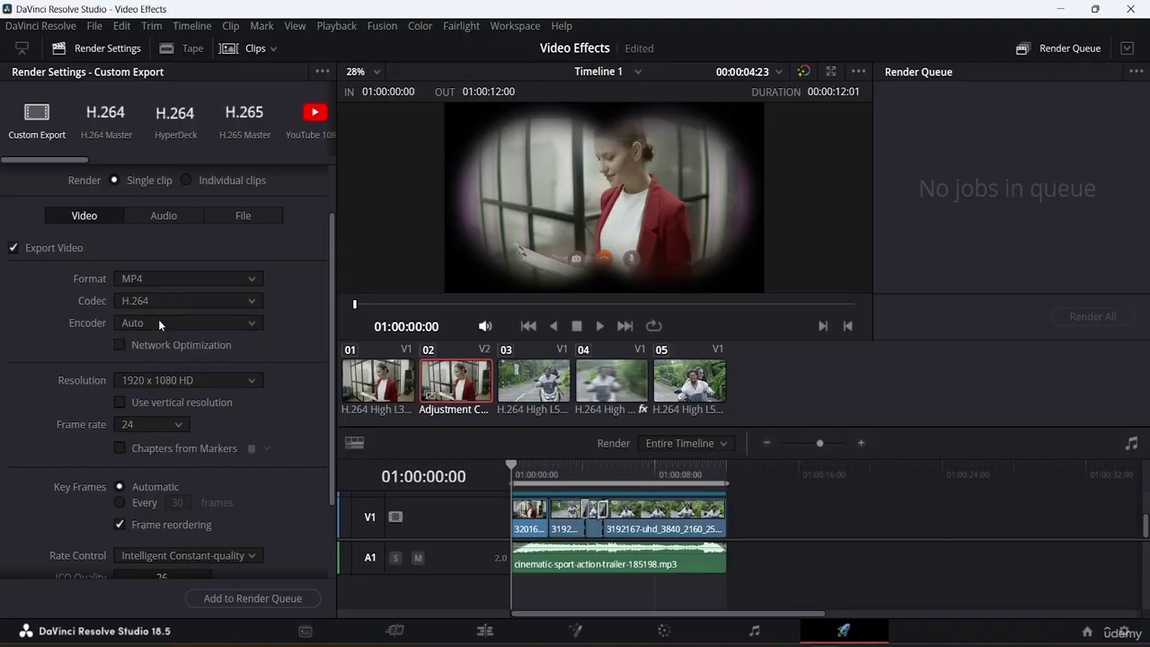
left_click(214, 323)
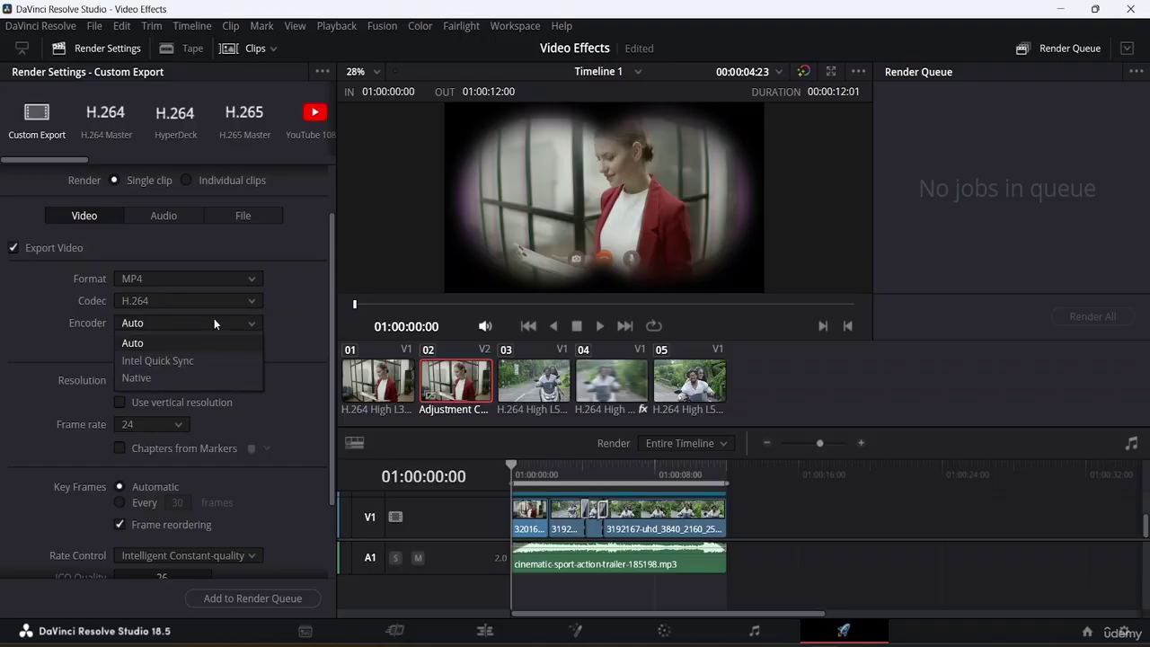
left_click(154, 343)
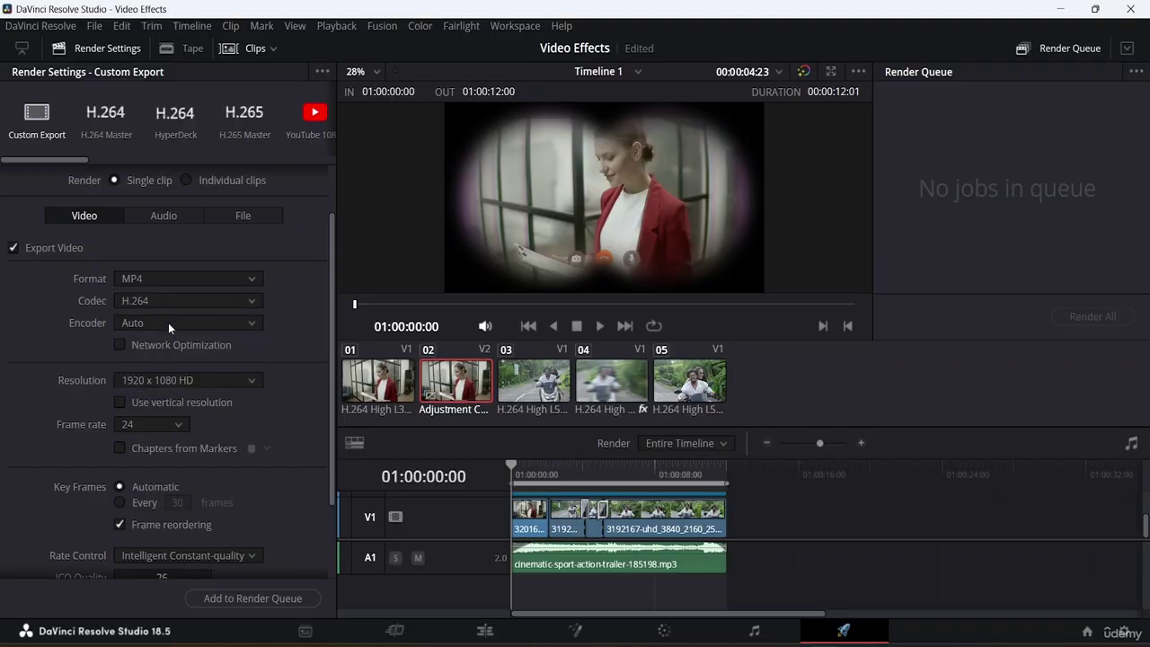
Look through the available export resolutions, keeping 1920 x 1080 HD
left_click(253, 379)
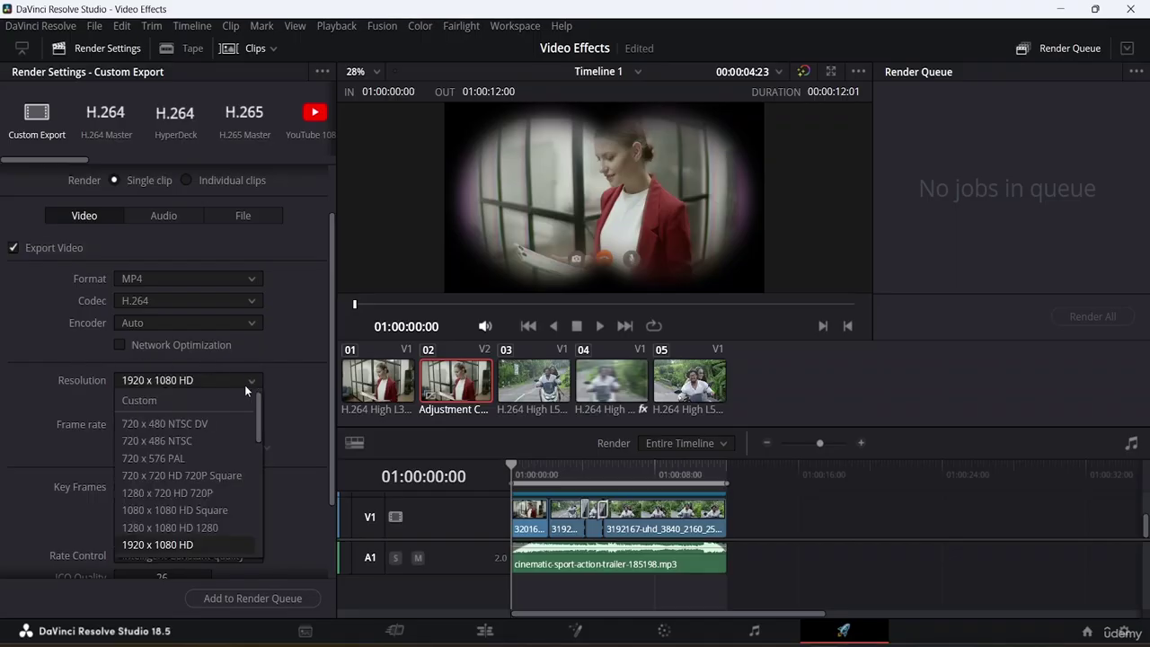
scroll(216, 531, "down", 3)
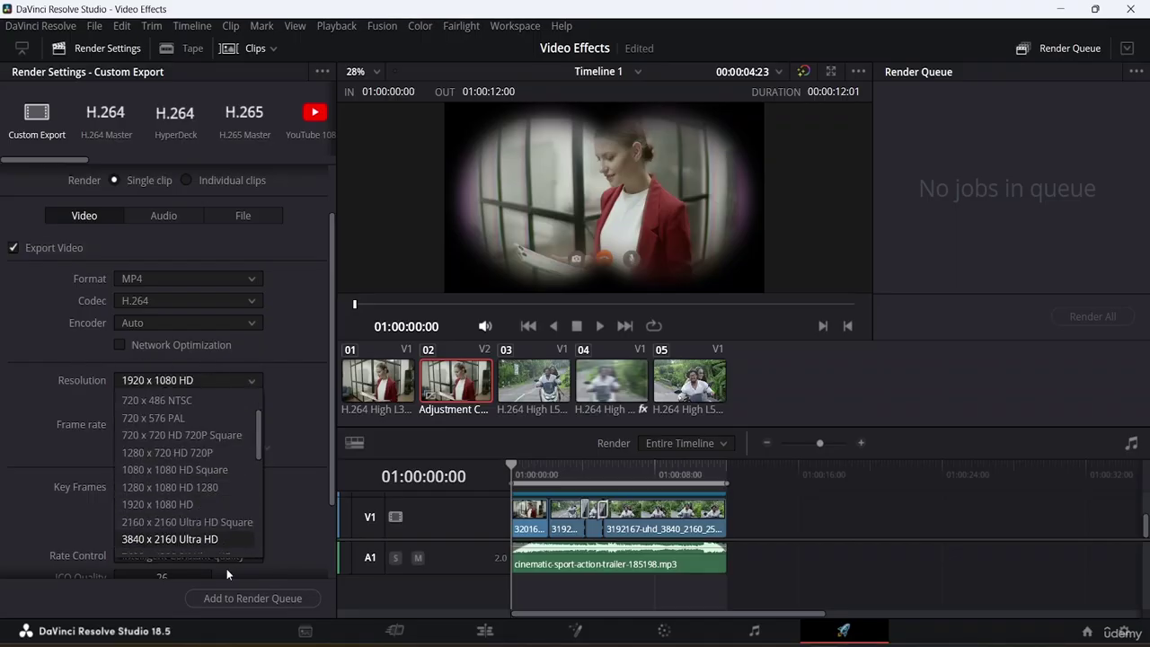
left_click(291, 356)
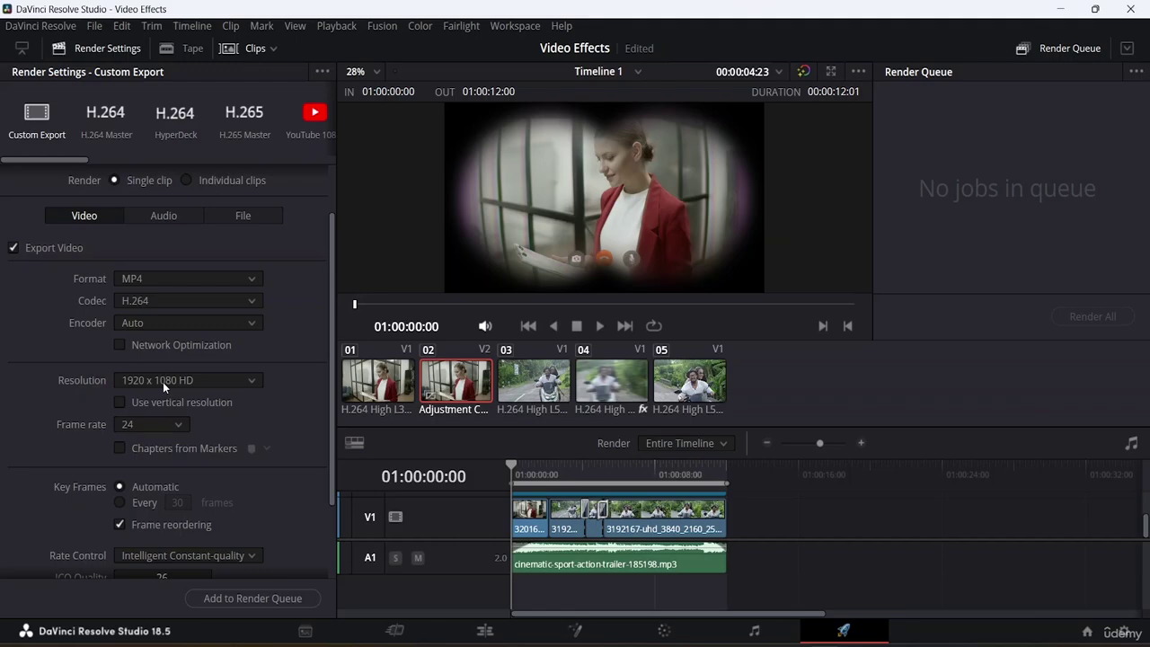
Review the frame rate, key frame, rate control and Advanced Settings options for the video export without changing them
scroll(218, 397, "down", 3)
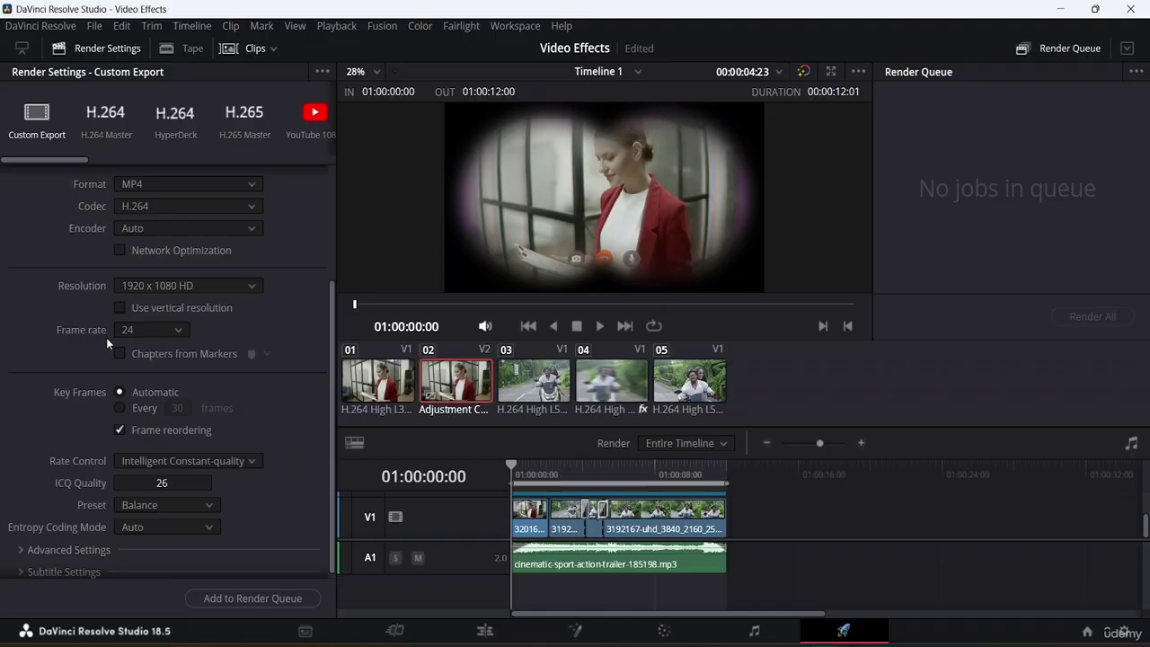
scroll(217, 333, "down", 1)
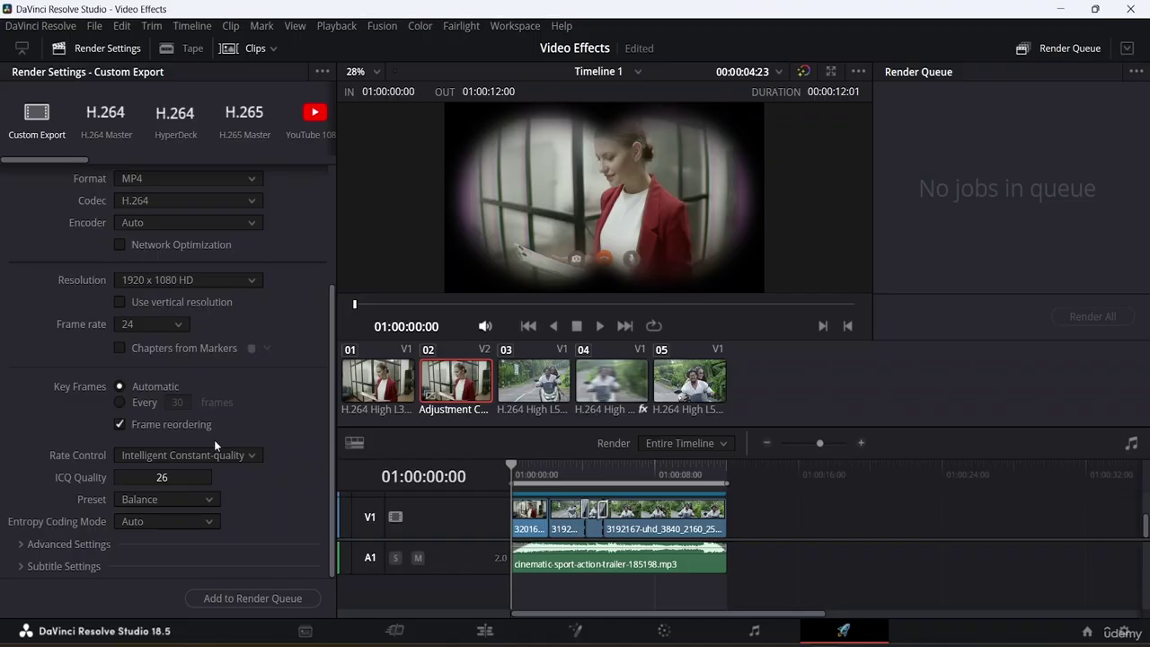
left_click(59, 544)
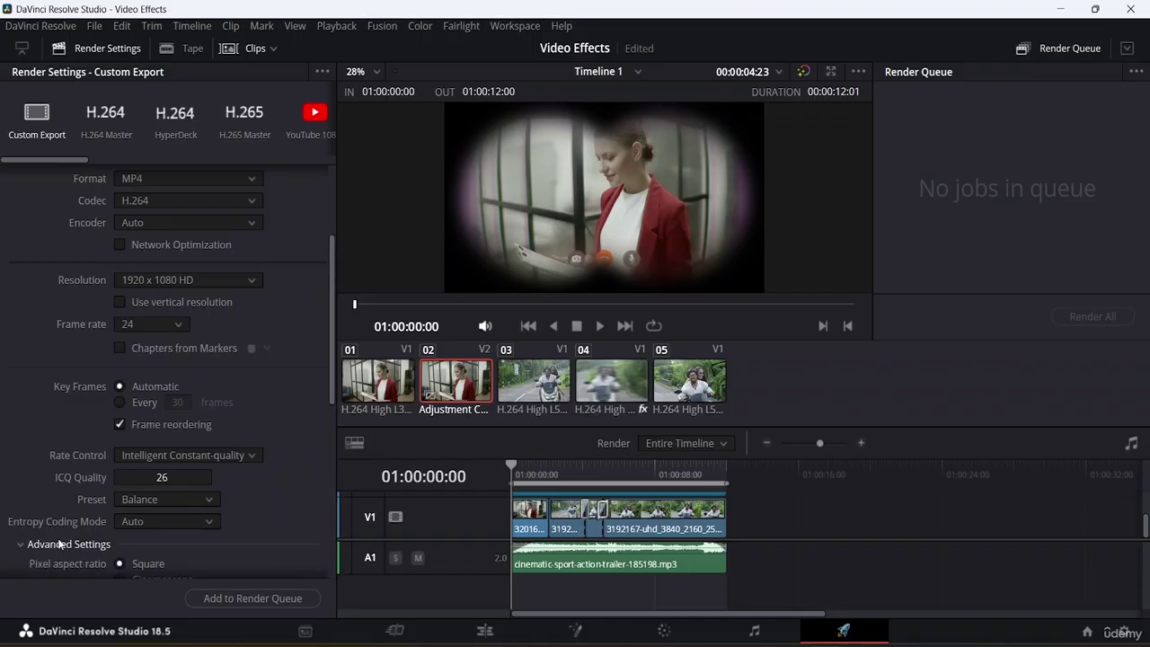
scroll(241, 361, "down", 5)
scroll(242, 360, "up", 3)
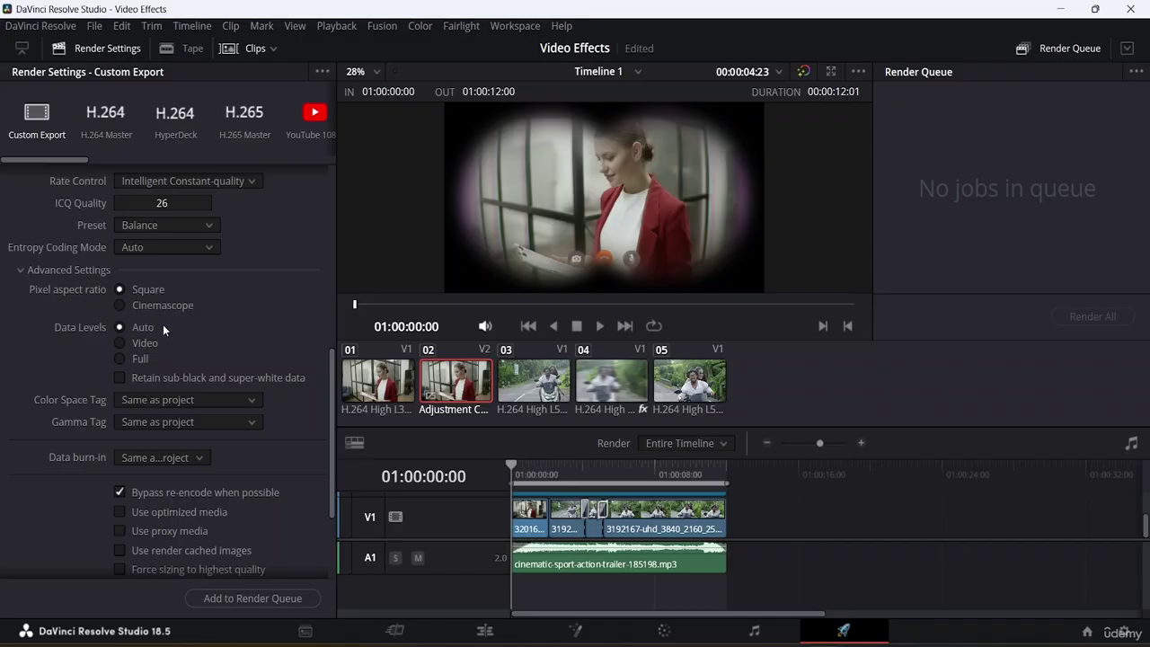
scroll(164, 419, "down", 3)
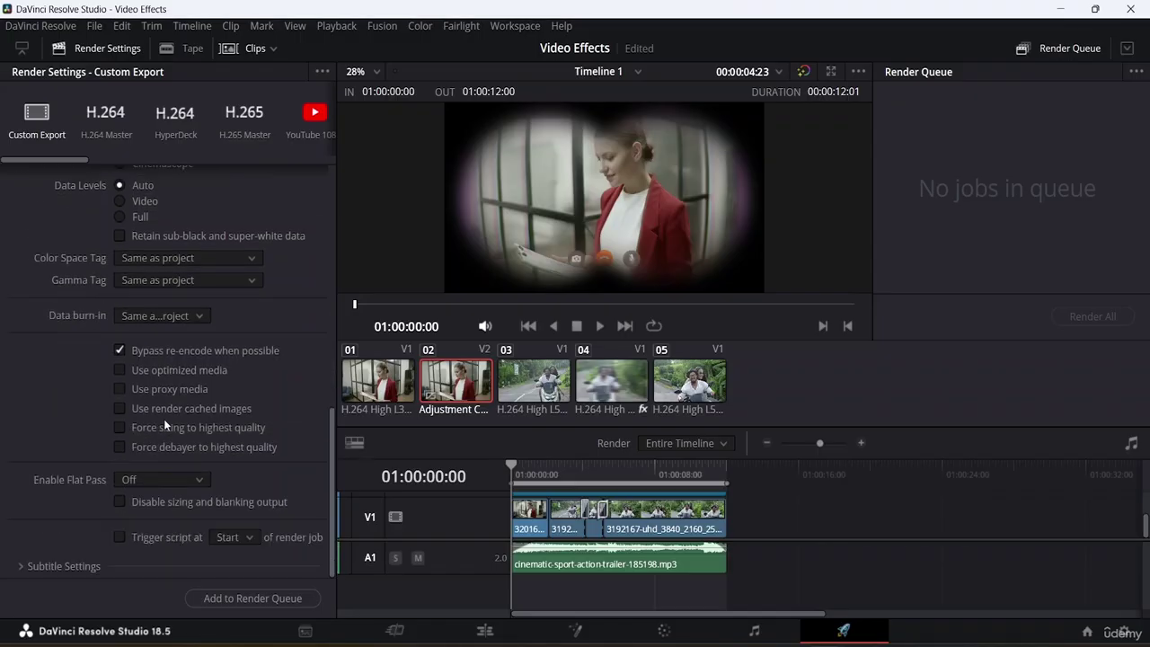
scroll(162, 416, "up", 10)
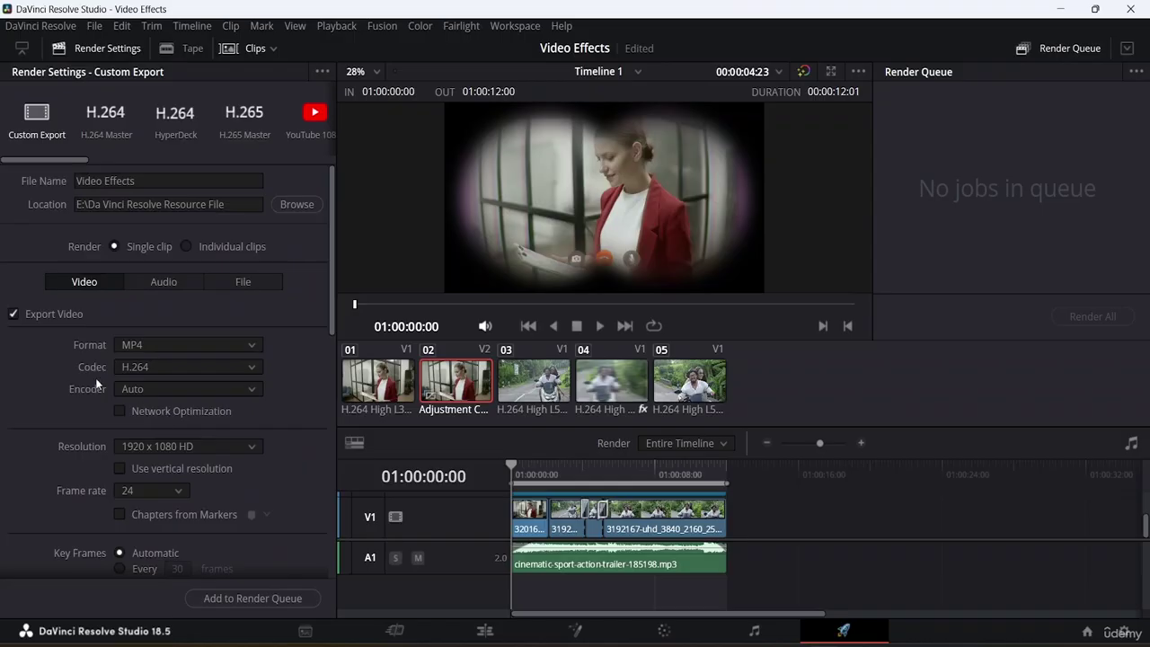
scroll(74, 355, "down", 8)
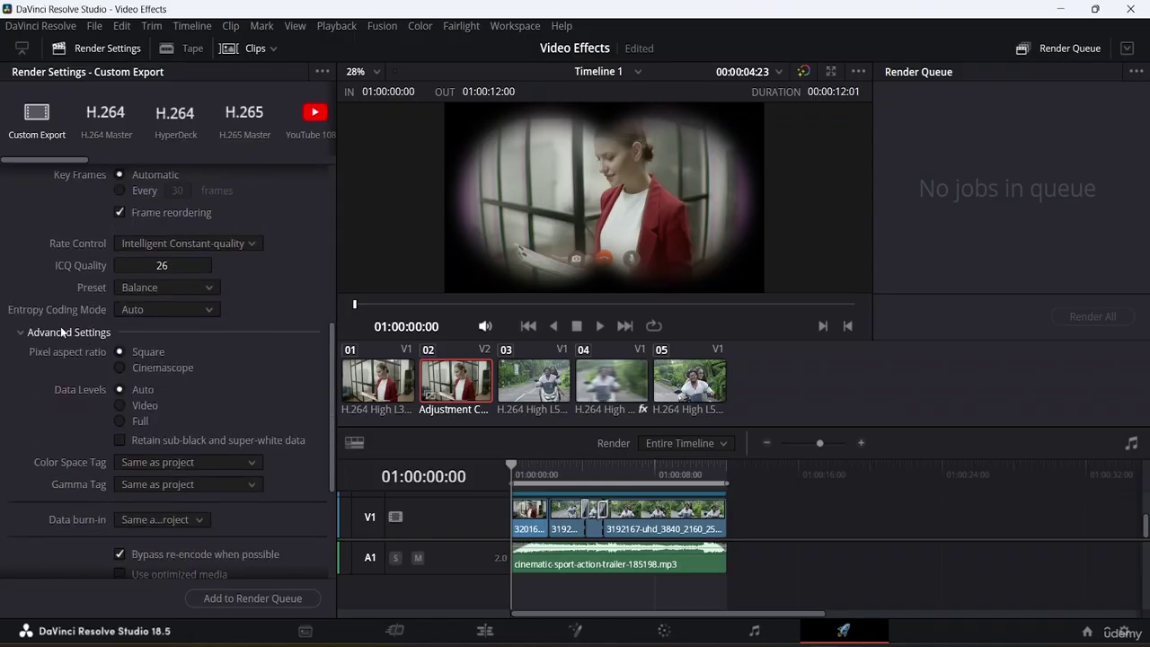
left_click(62, 332)
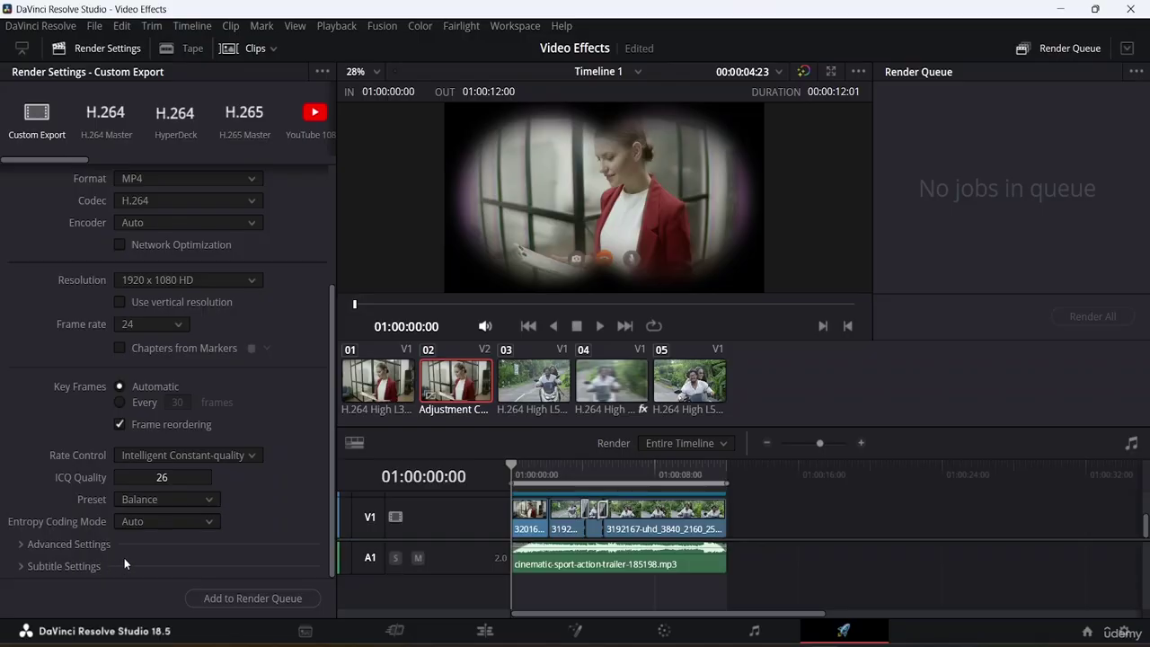
Examine the Subtitle Settings with the Export Subtitle option, leaving subtitle export off, and collapse the section
left_click(40, 568)
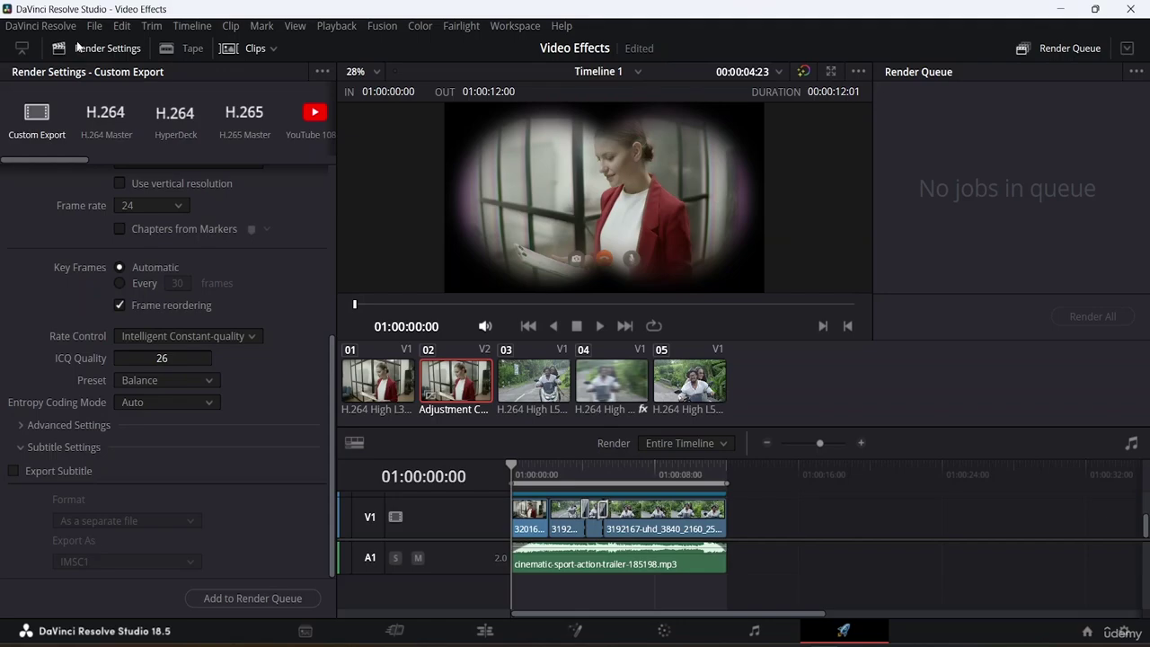
left_click(55, 473)
scroll(142, 470, "up", 5)
scroll(142, 470, "down", 3)
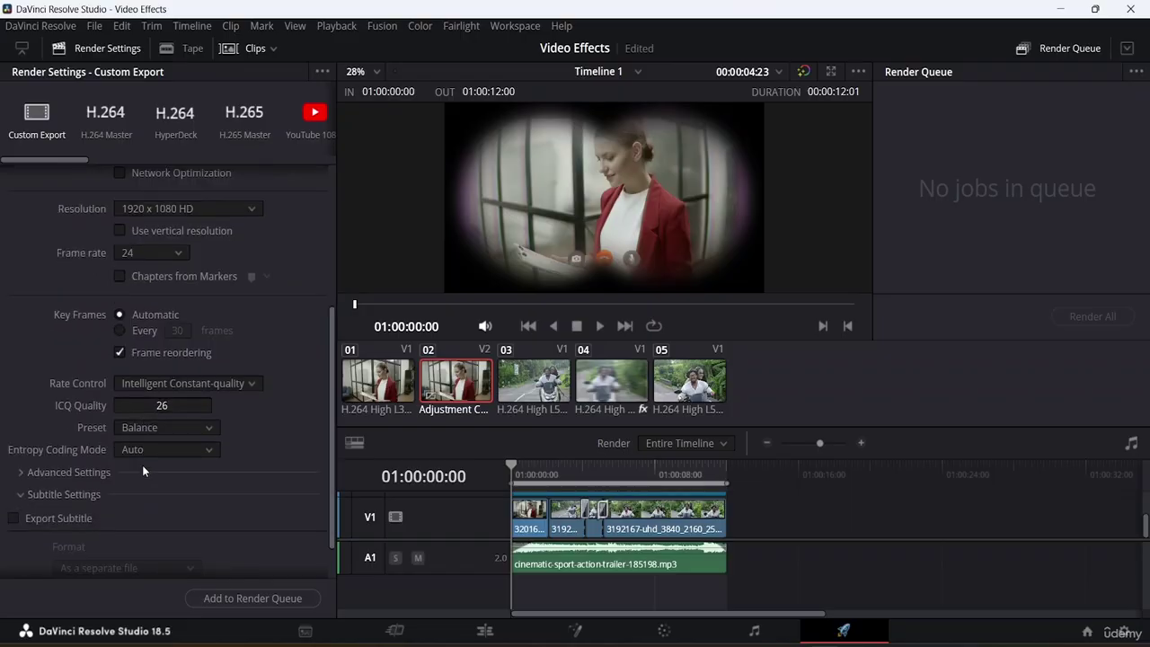
left_click(60, 494)
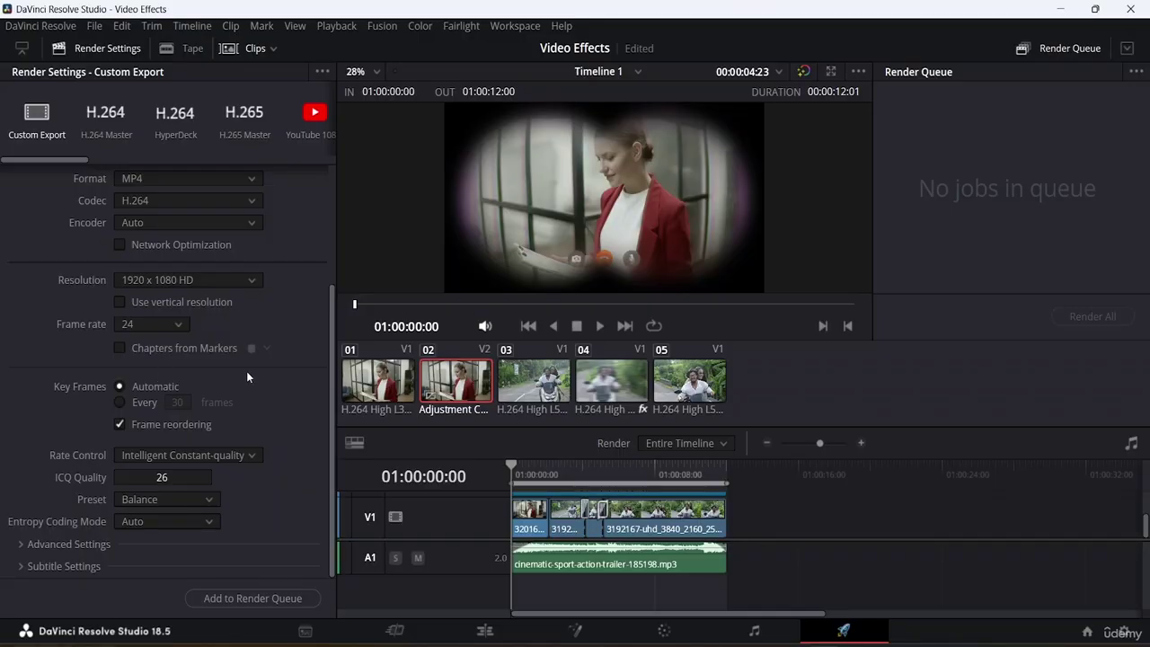
Add the Video Effects timeline to the render queue with the current export settings
scroll(247, 371, "up", 4)
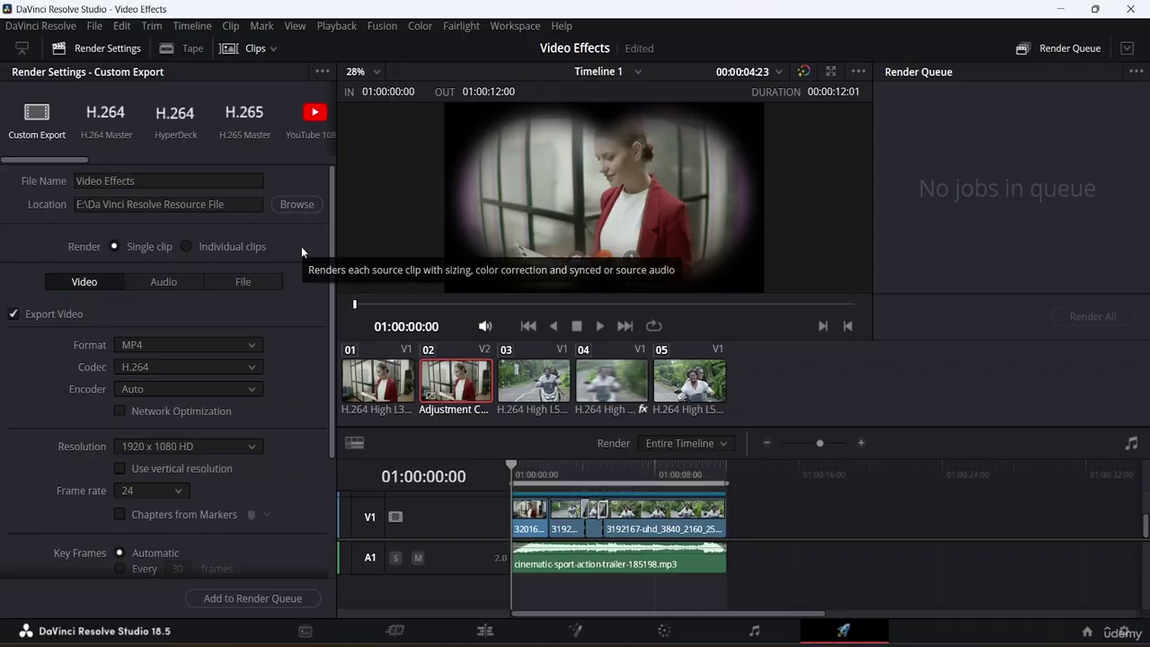
left_click(285, 598)
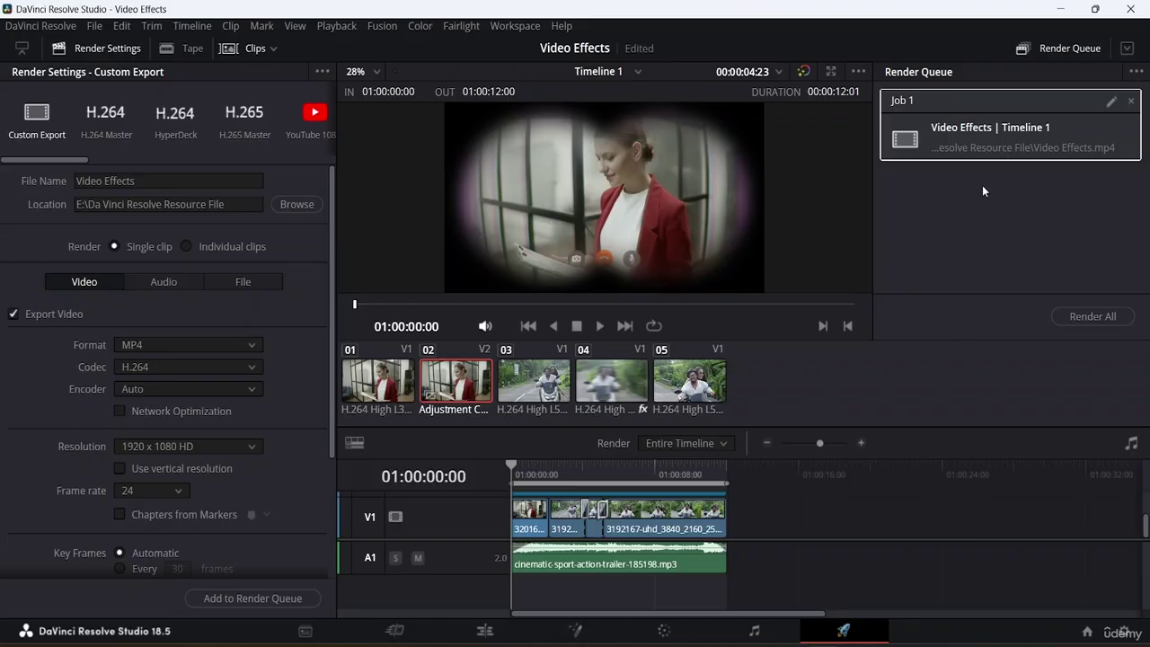
Open the queued Job 1 for editing, save the render job, and render all jobs in the queue
left_click(1112, 102)
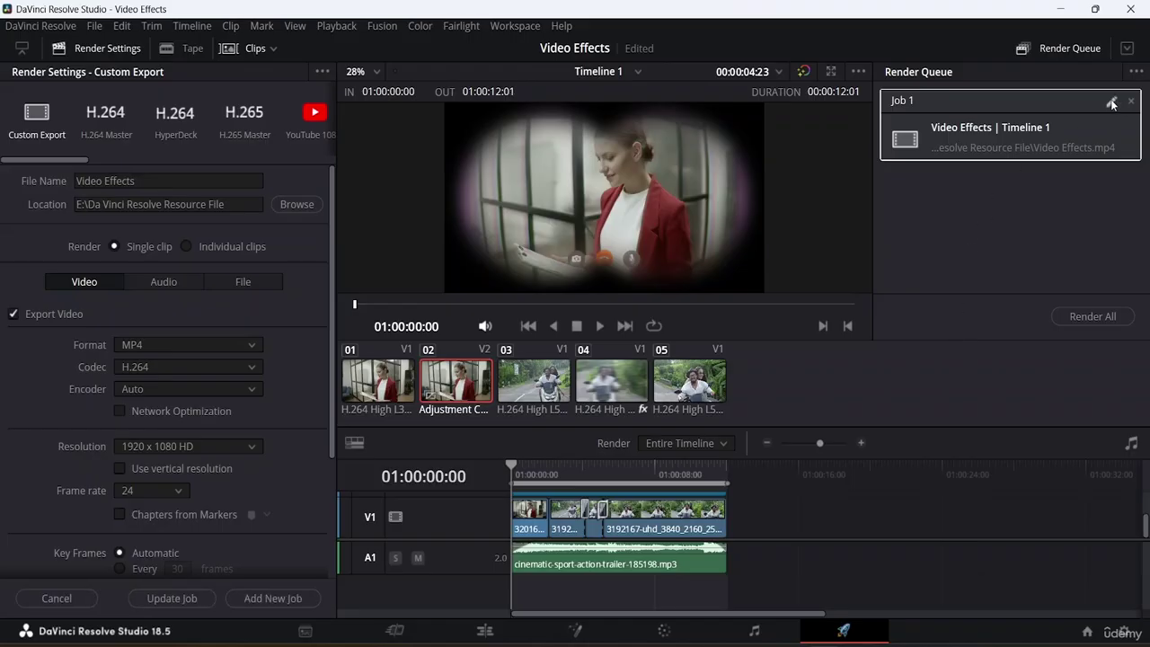
left_click(1112, 102)
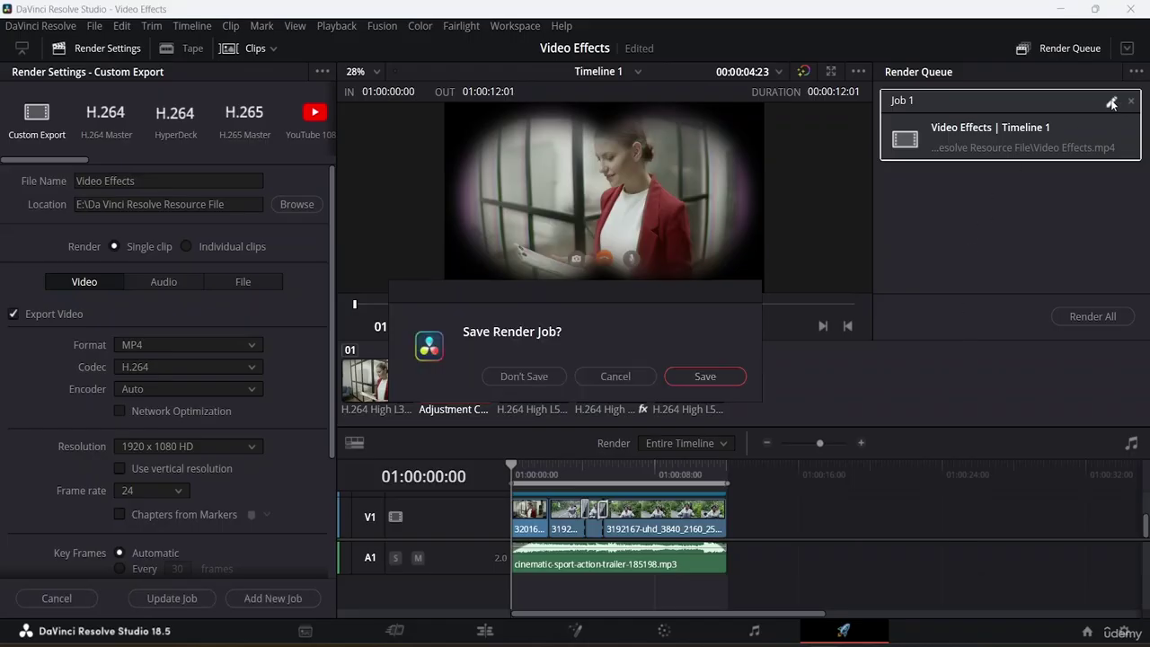
left_click(645, 376)
left_click(1012, 225)
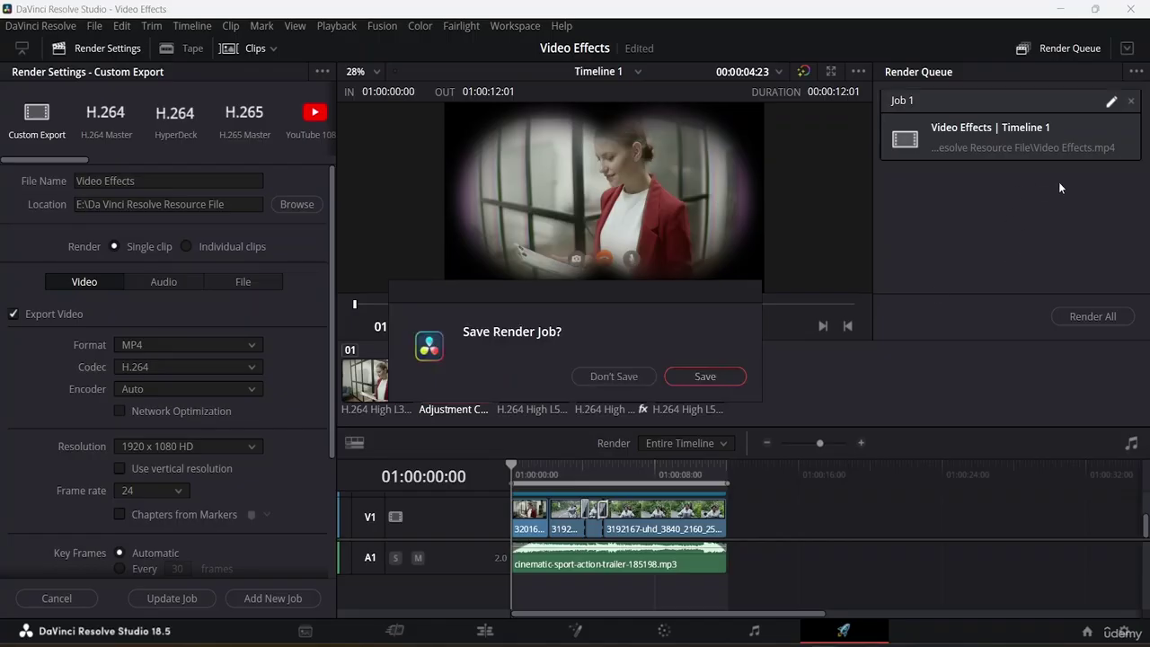
left_click(706, 376)
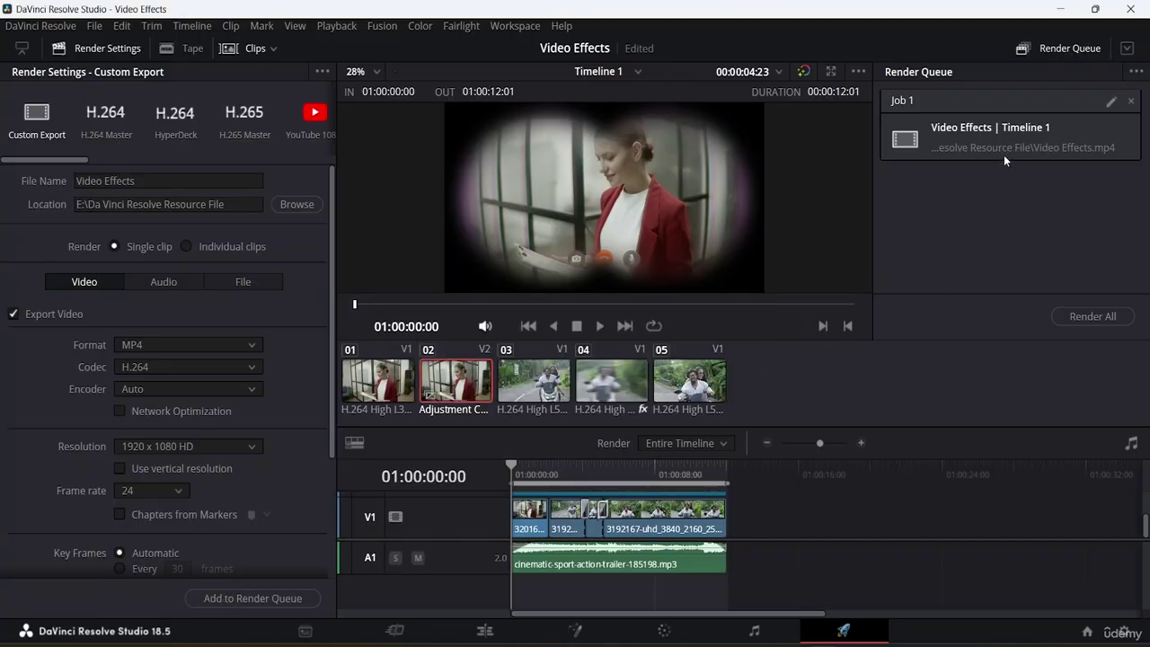
left_click(1090, 318)
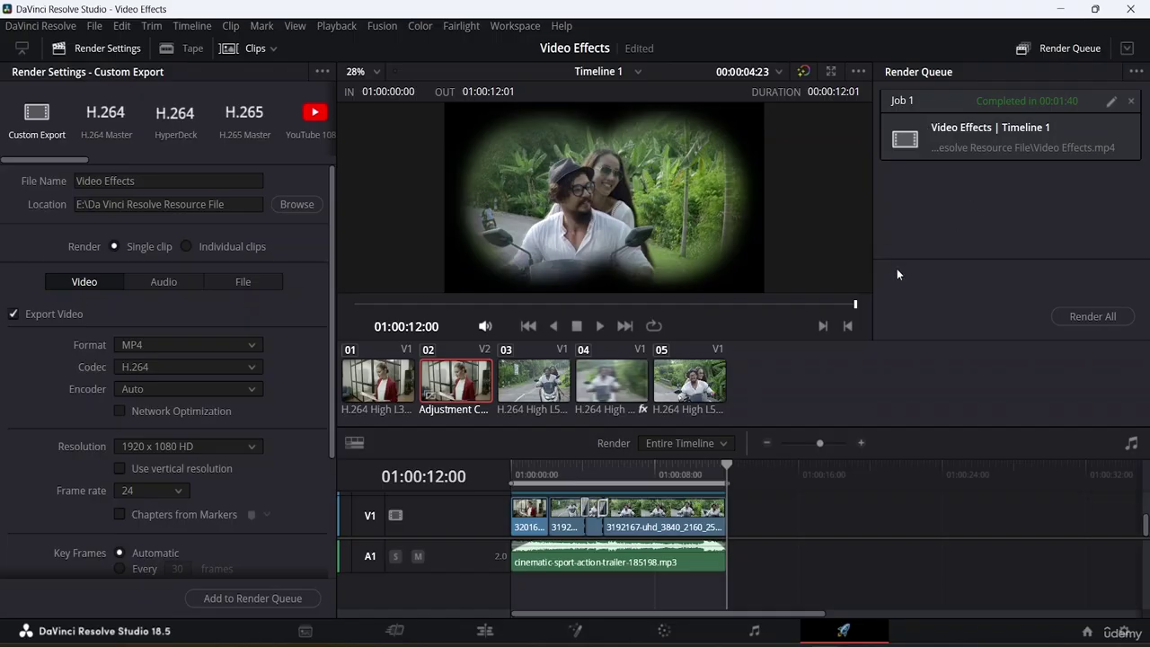
Switch to File Explorer and open the Da Vinci Resolve Resource File folder on New Volume (E:)
left_click(462, 638)
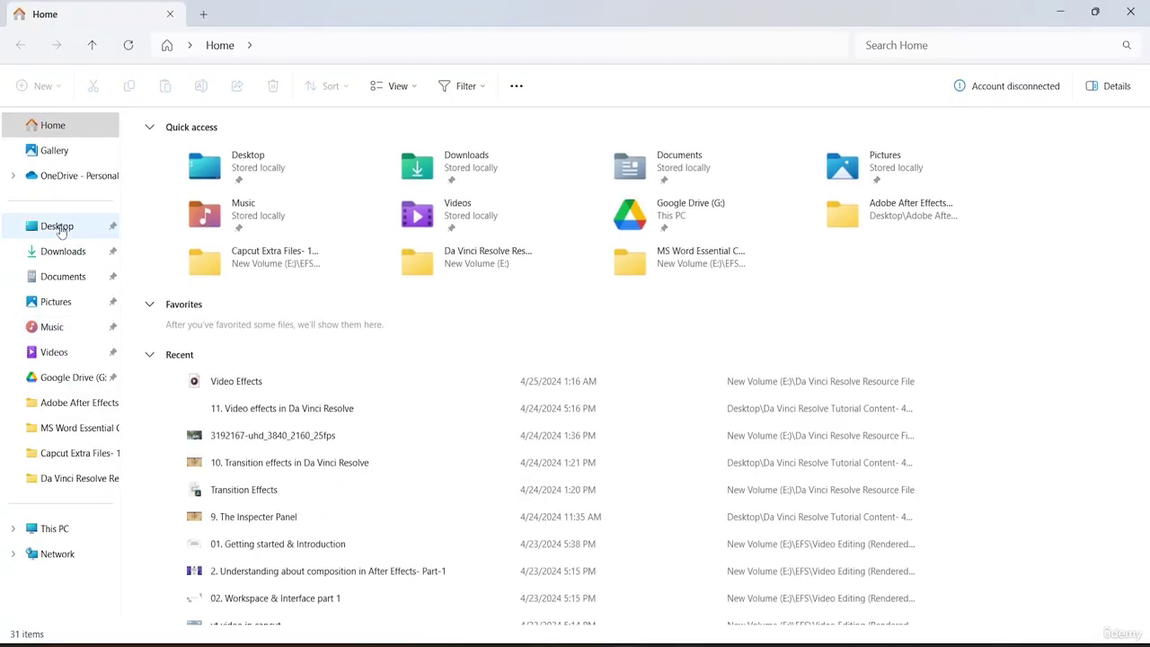
left_click(77, 529)
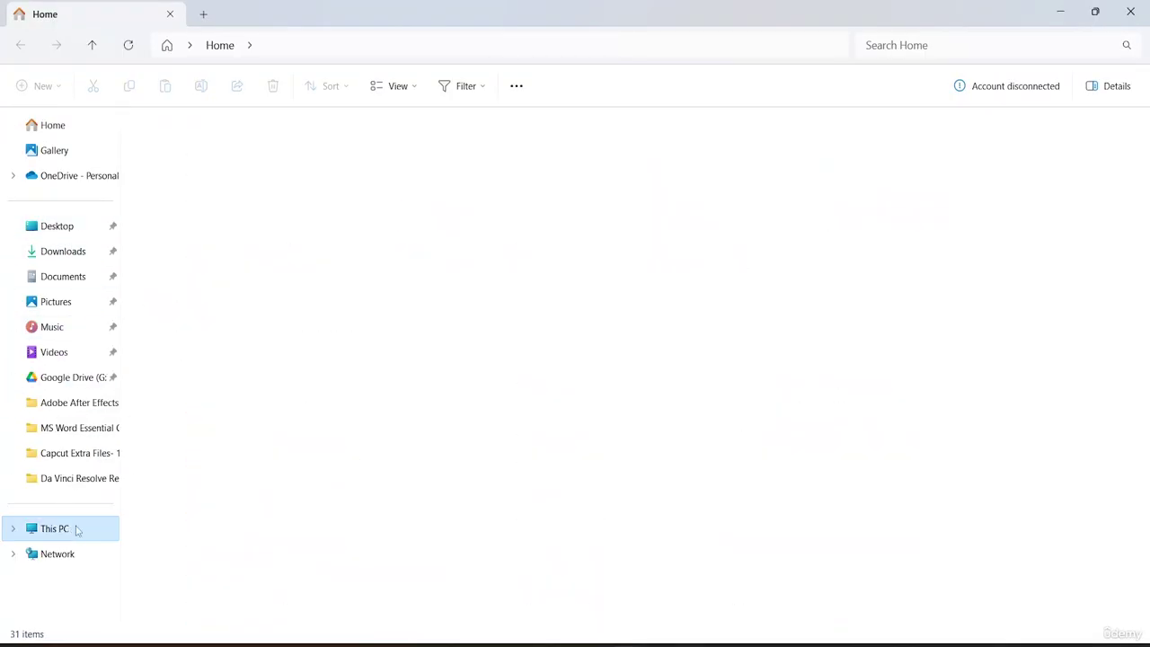
double_click(593, 146)
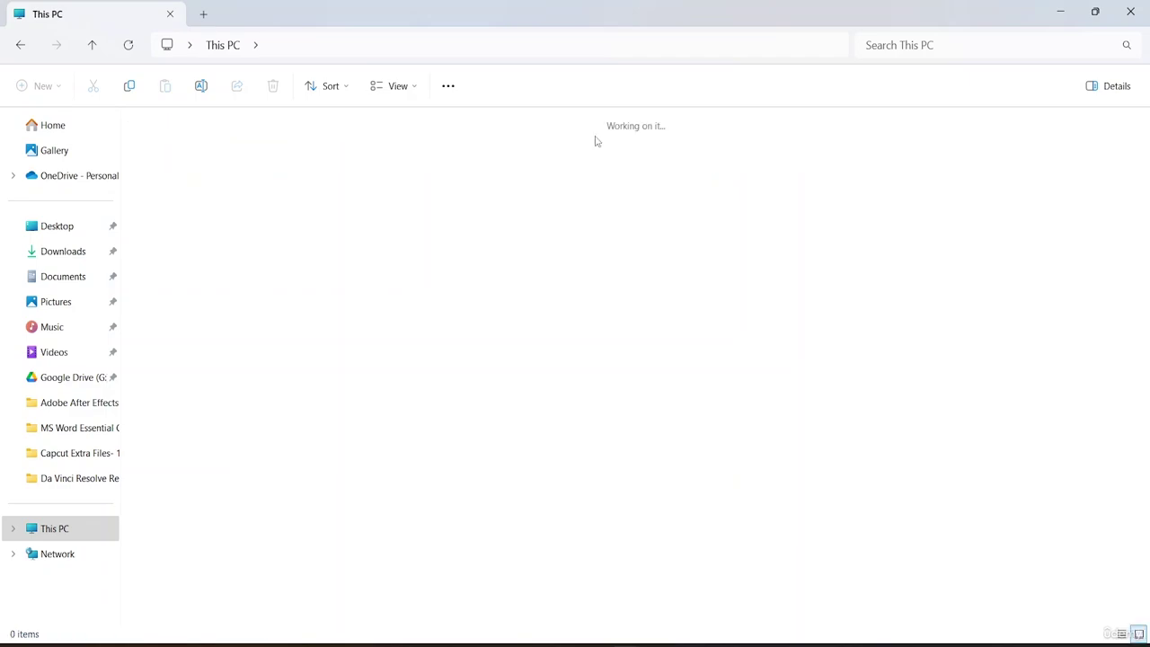
double_click(282, 202)
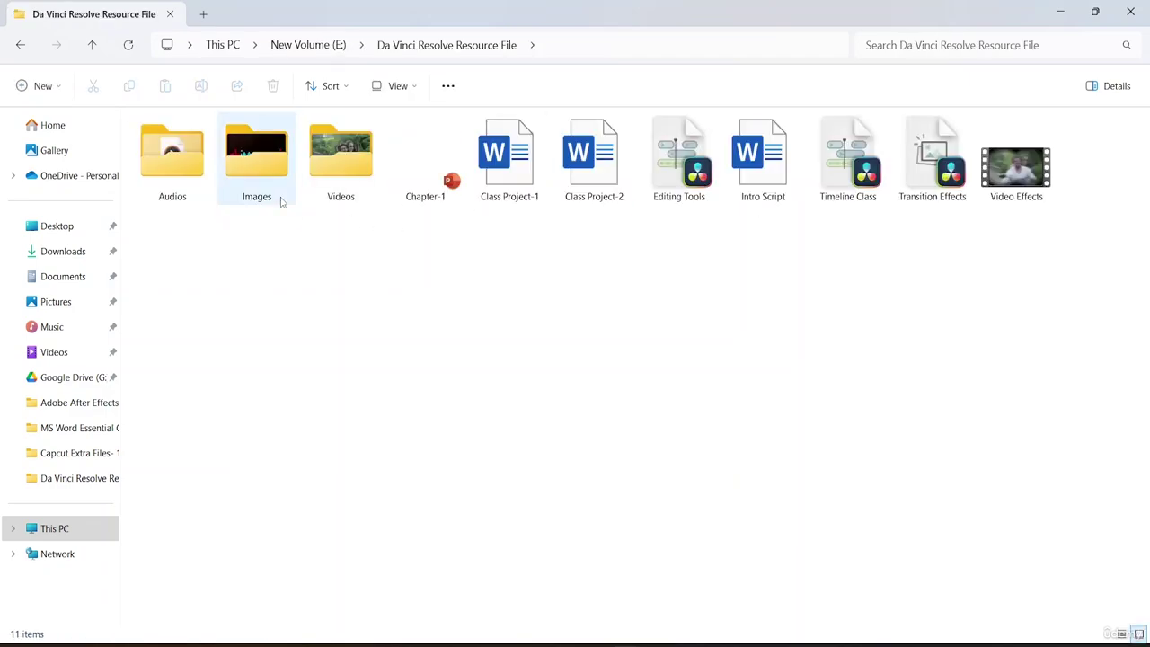
double_click(346, 171)
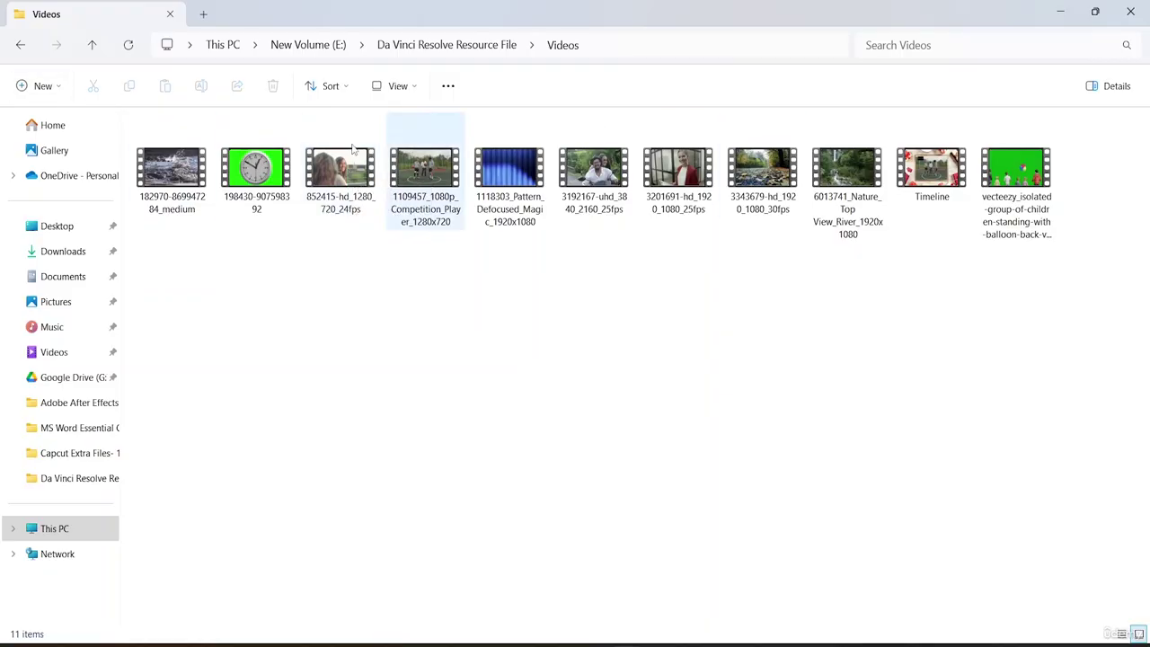
left_click(16, 51)
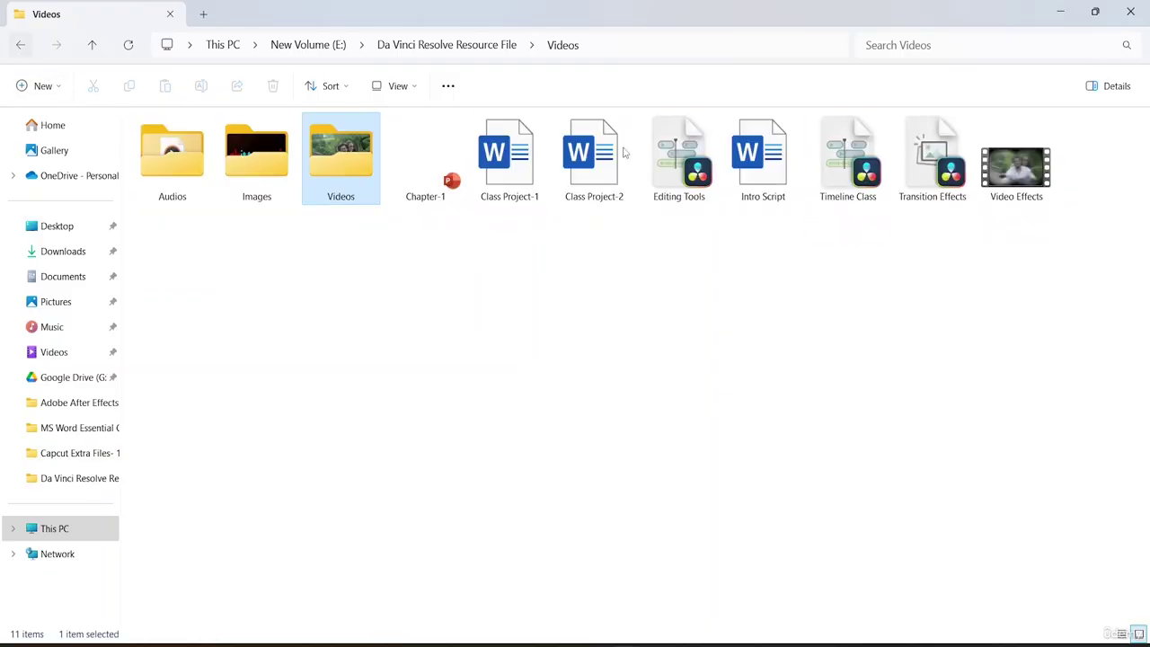
left_click(16, 51)
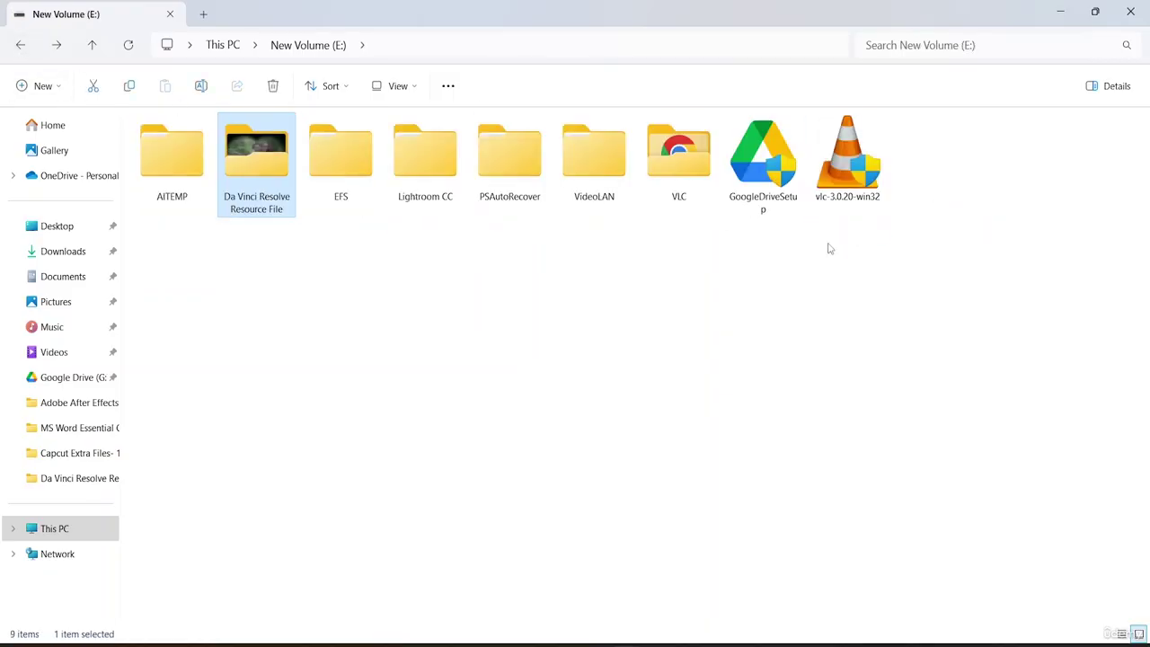
double_click(268, 178)
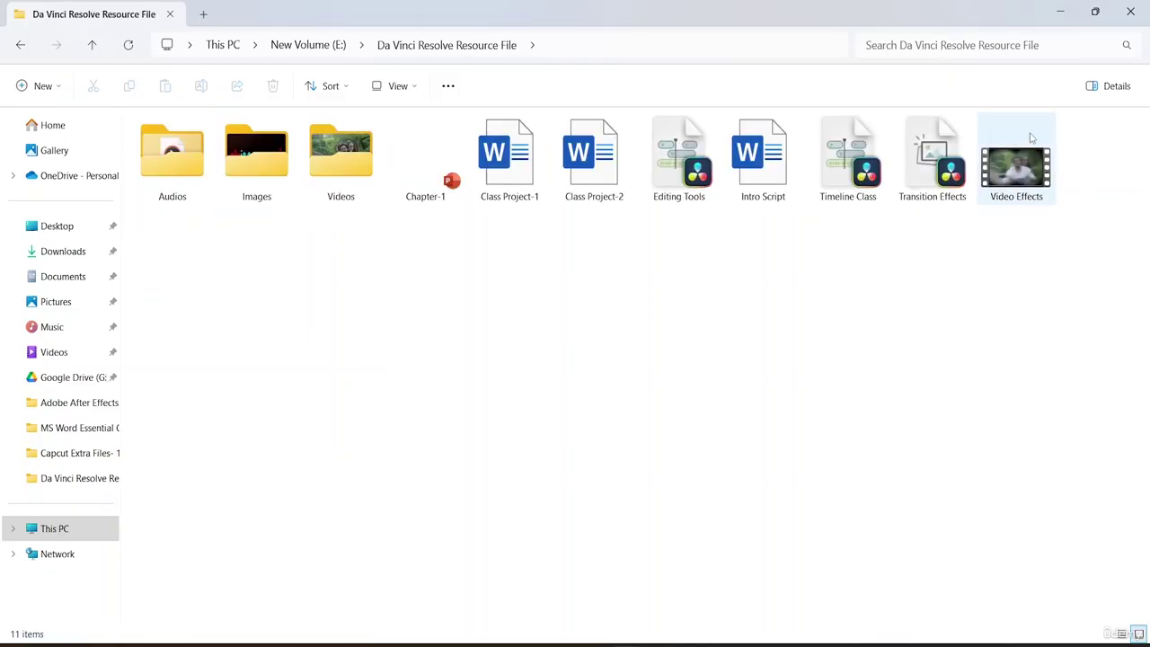
Play the exported Video Effects video in Media Player to check the render, and close the player
left_click(1029, 185)
double_click(1032, 186)
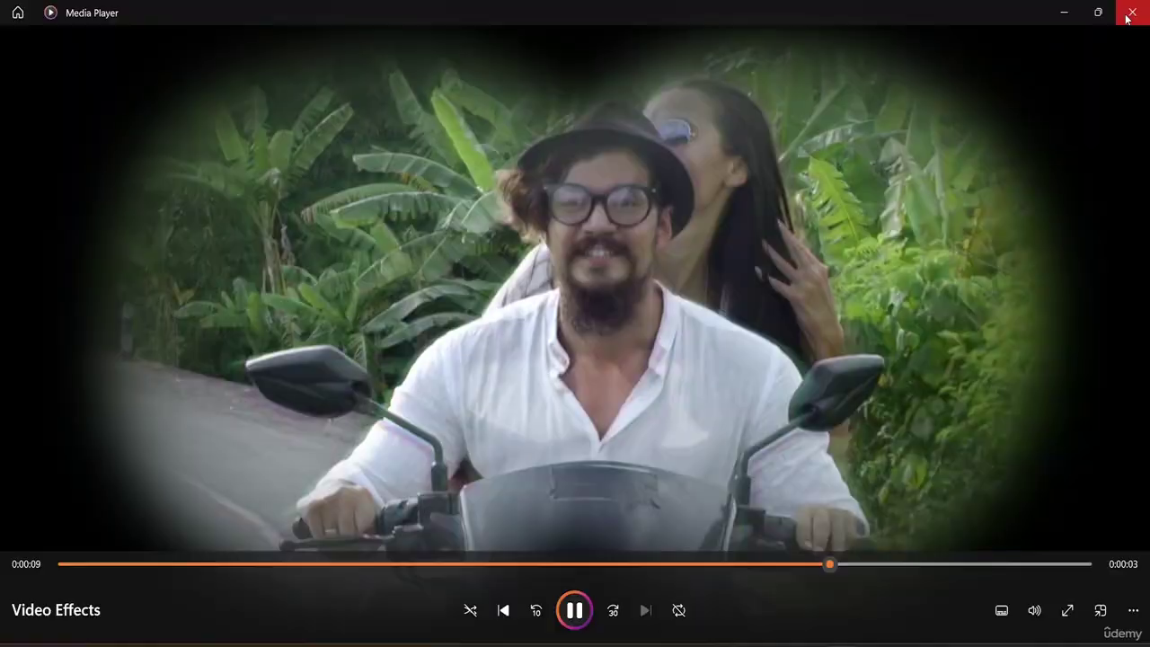
left_click(1132, 13)
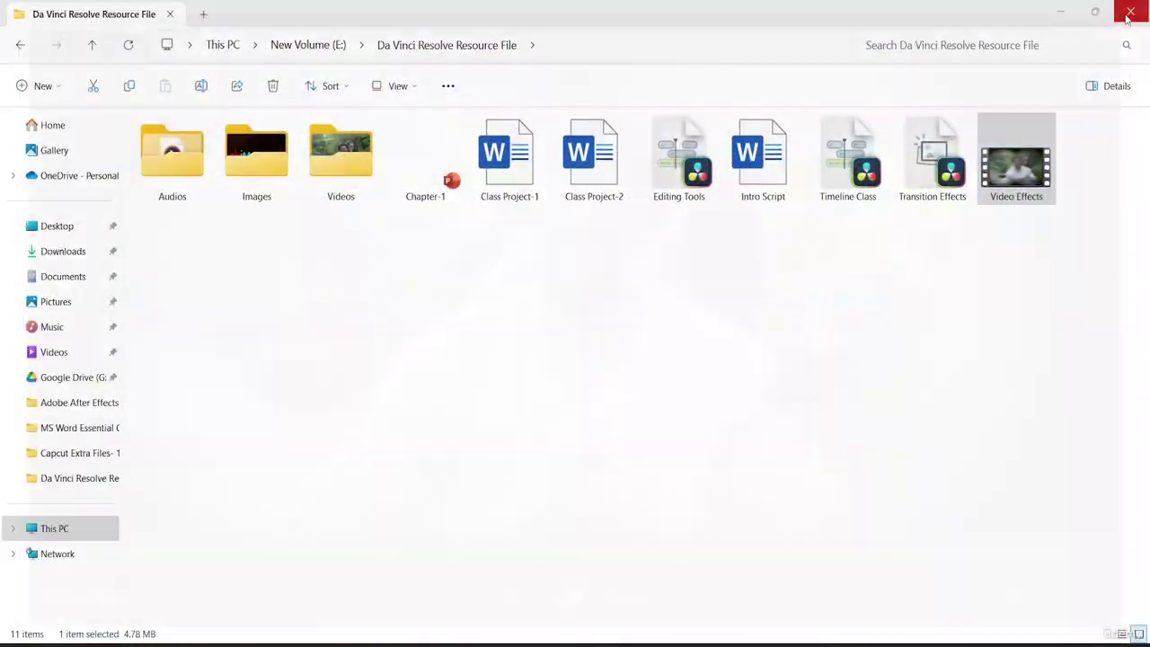